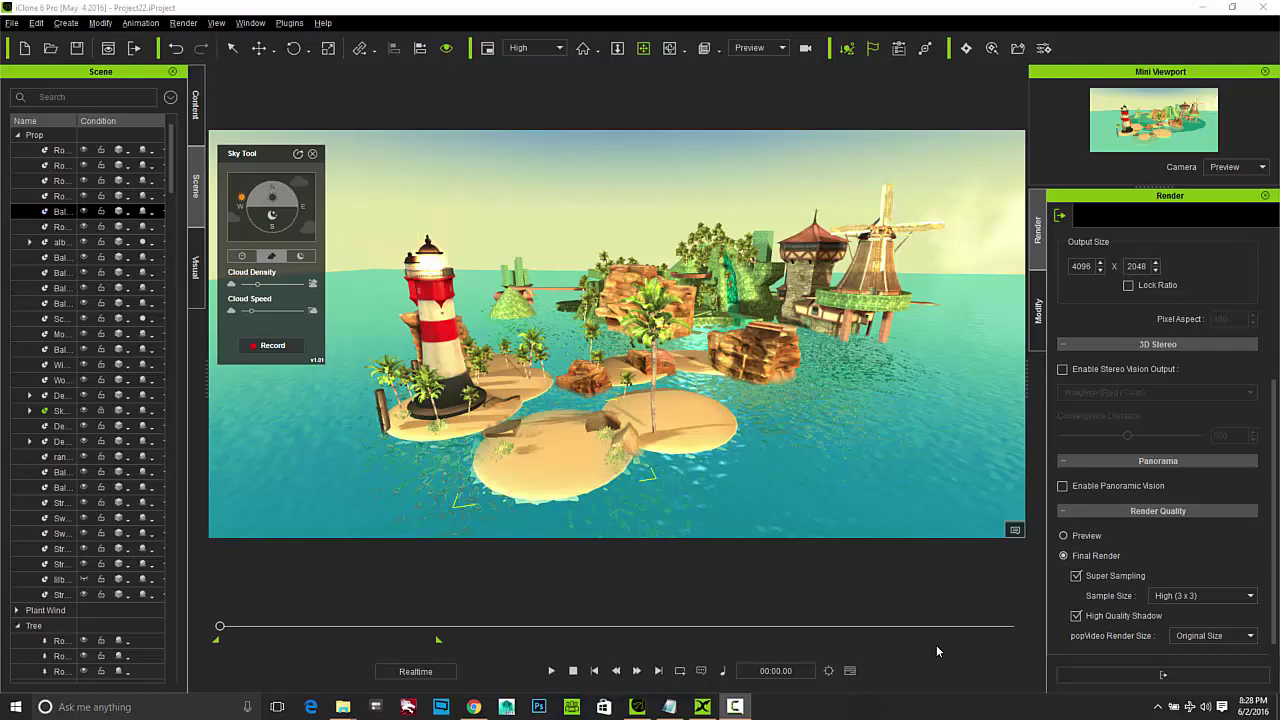
Orbit the view down to beach level beside the lighthouse, facing the windmill and house.
right_click_drag(907, 374, 718, 334)
right_click_drag(793, 344, 760, 357)
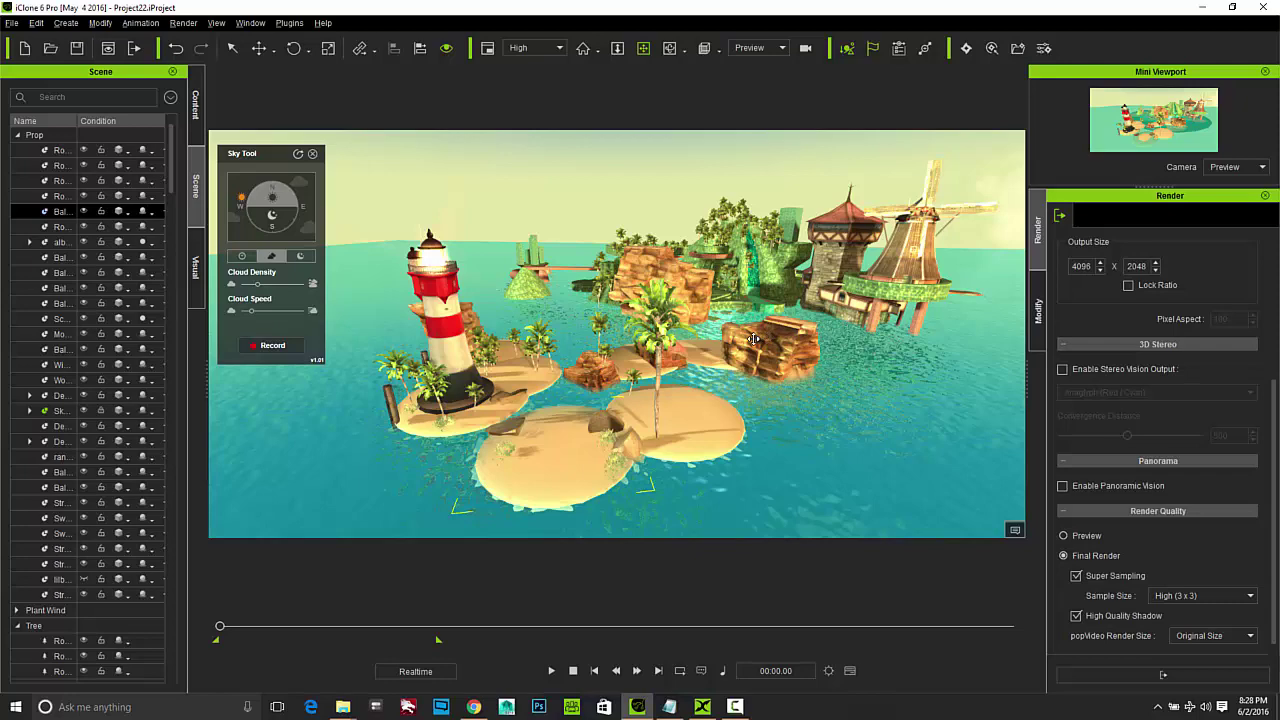
right_click_drag(753, 340, 787, 305)
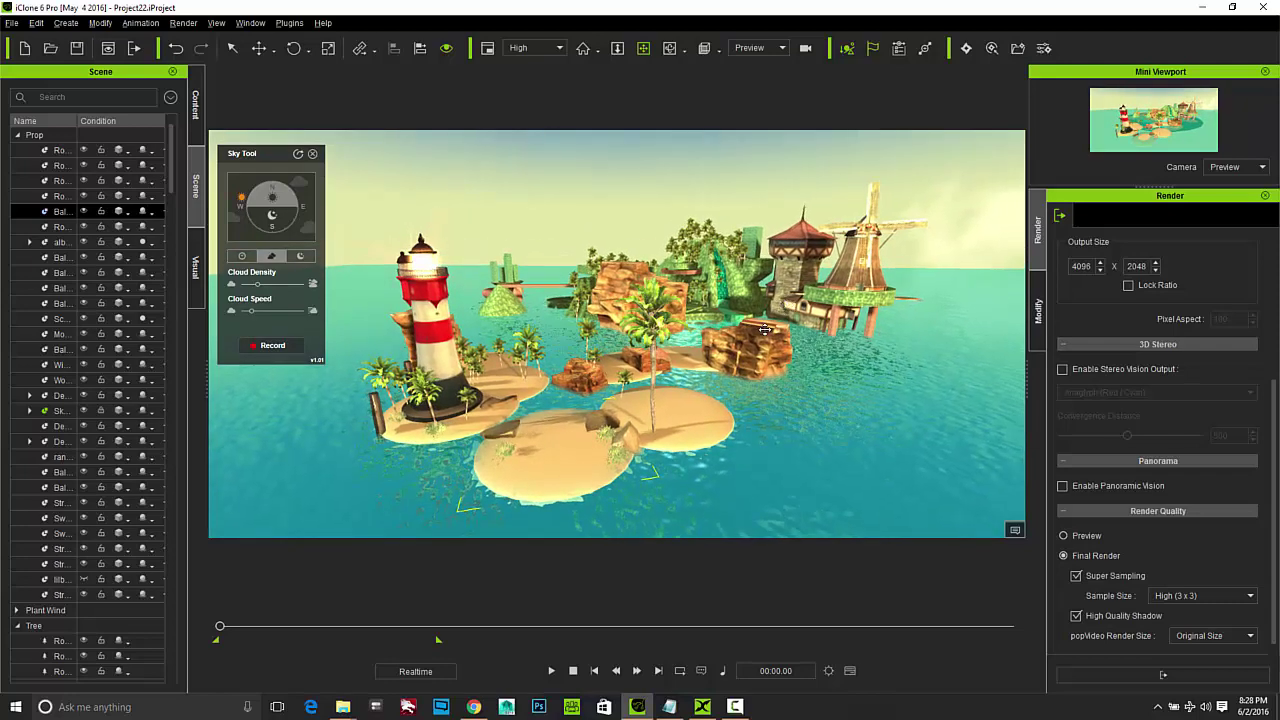
right_click_drag(733, 357, 681, 354)
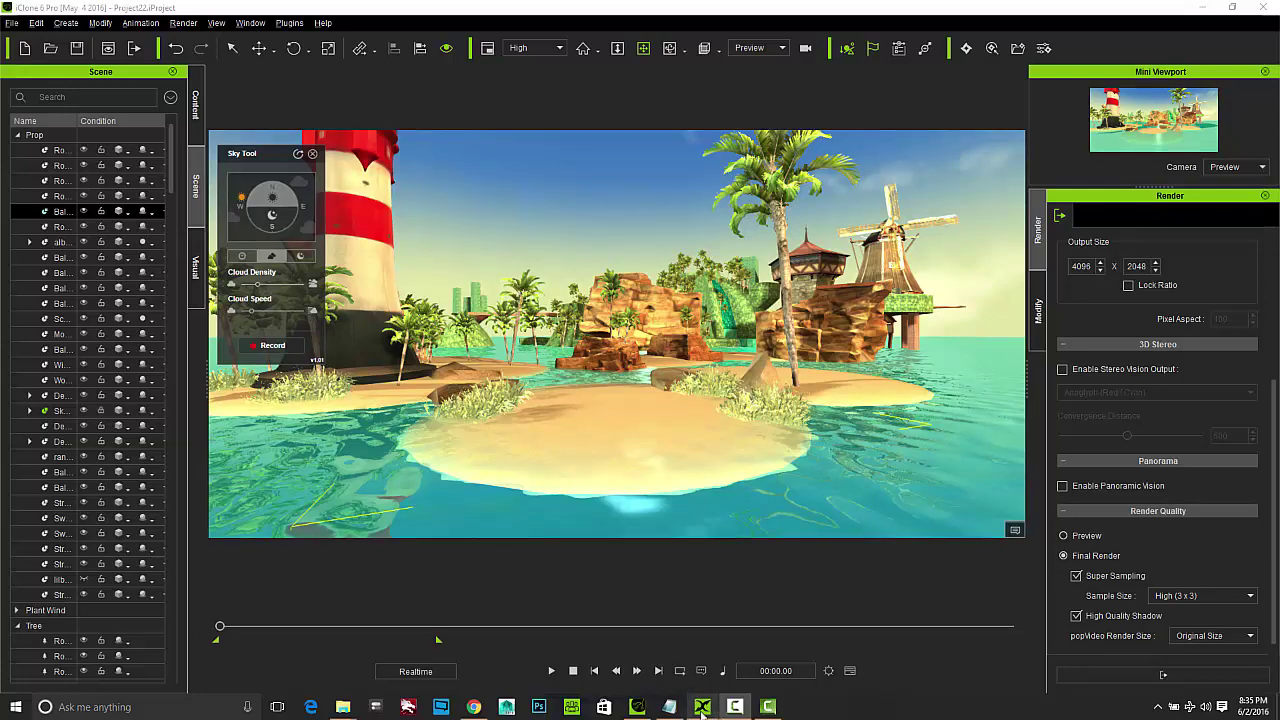
Check the Denny rowboat's download options, then bring lilboat.skp forward in 3DXchange.
left_click(473, 707)
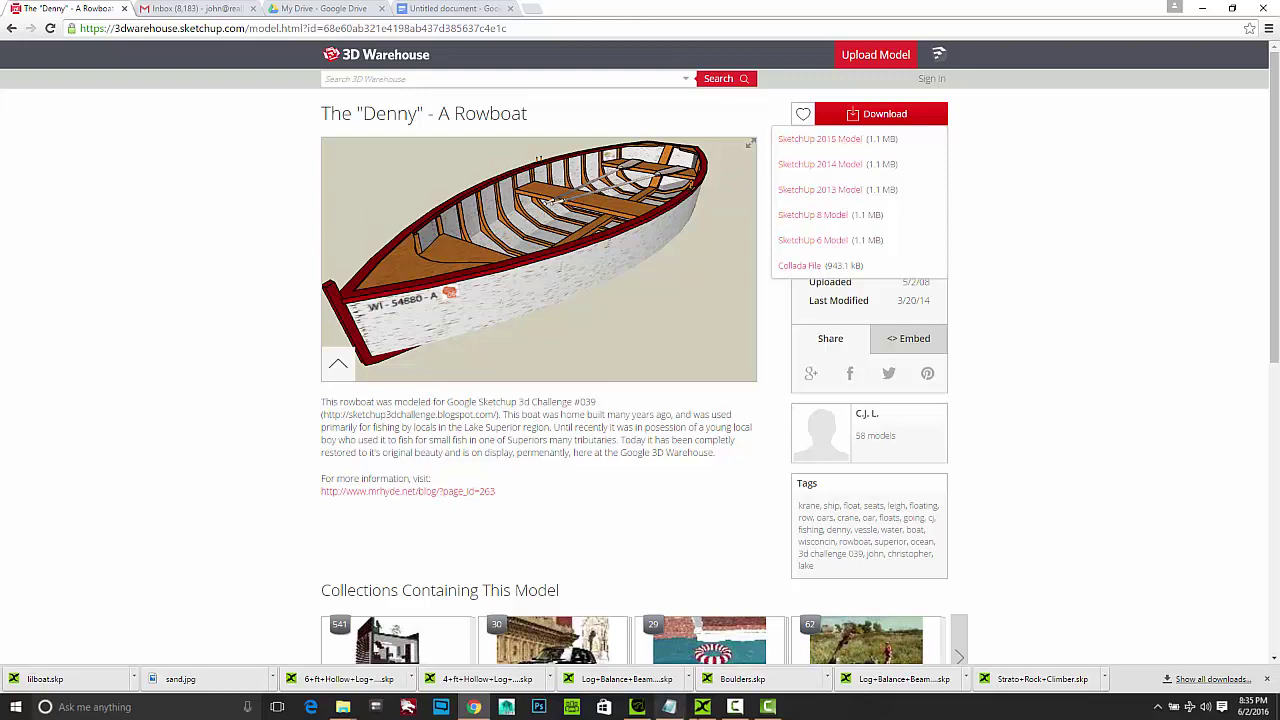
left_click(702, 707)
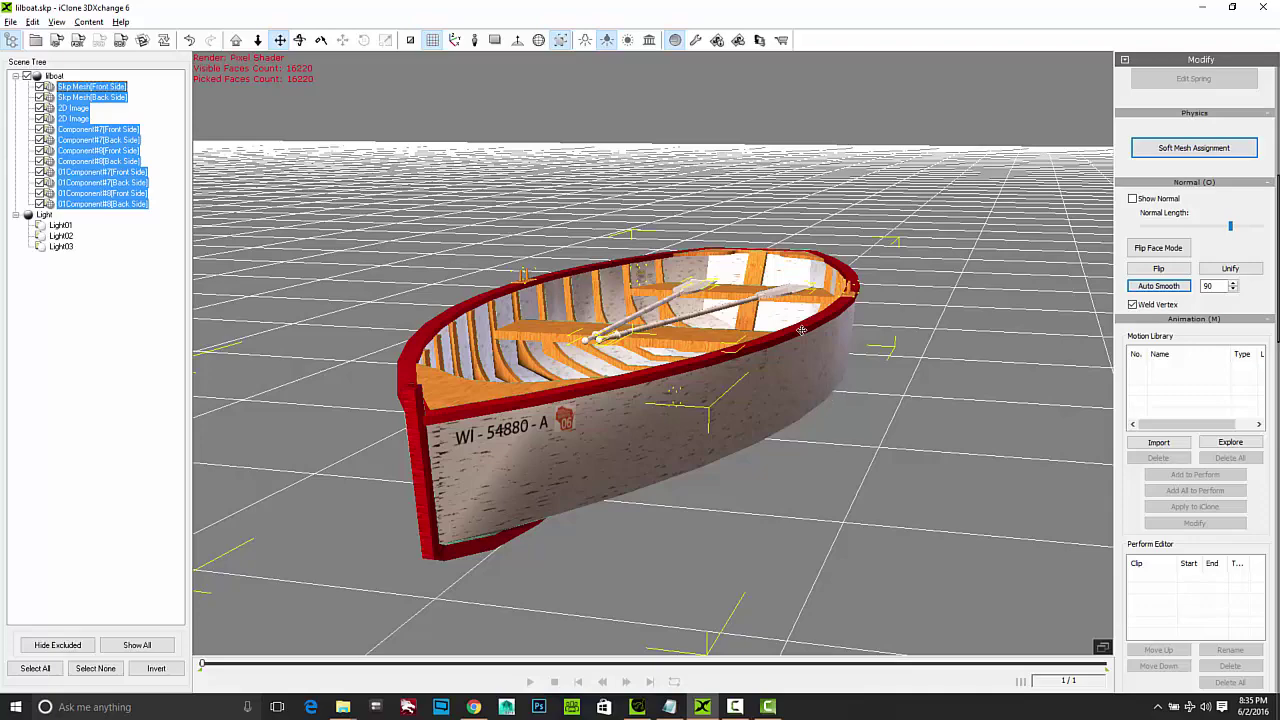
Orbit around the lilboat model for a close side view, then switch back to iClone 6 Pro.
left_click(281, 40)
right_click_drag(492, 218, 770, 318)
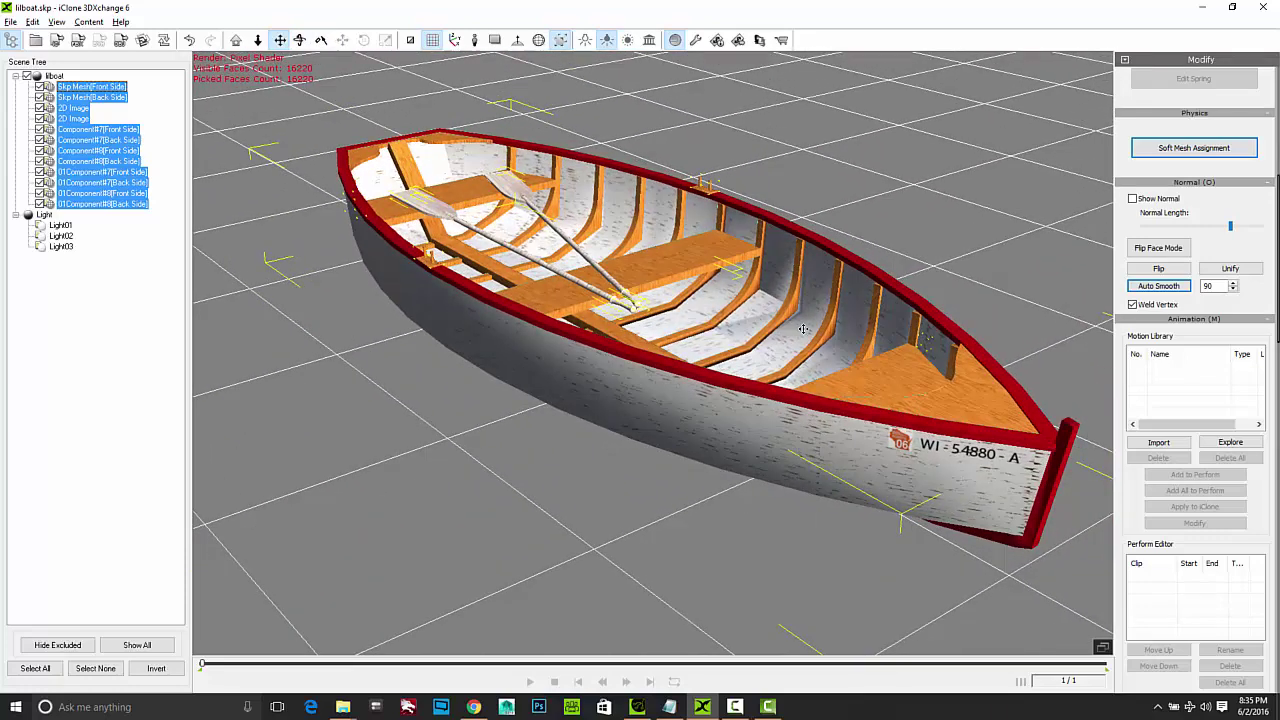
key("alt+Tab")
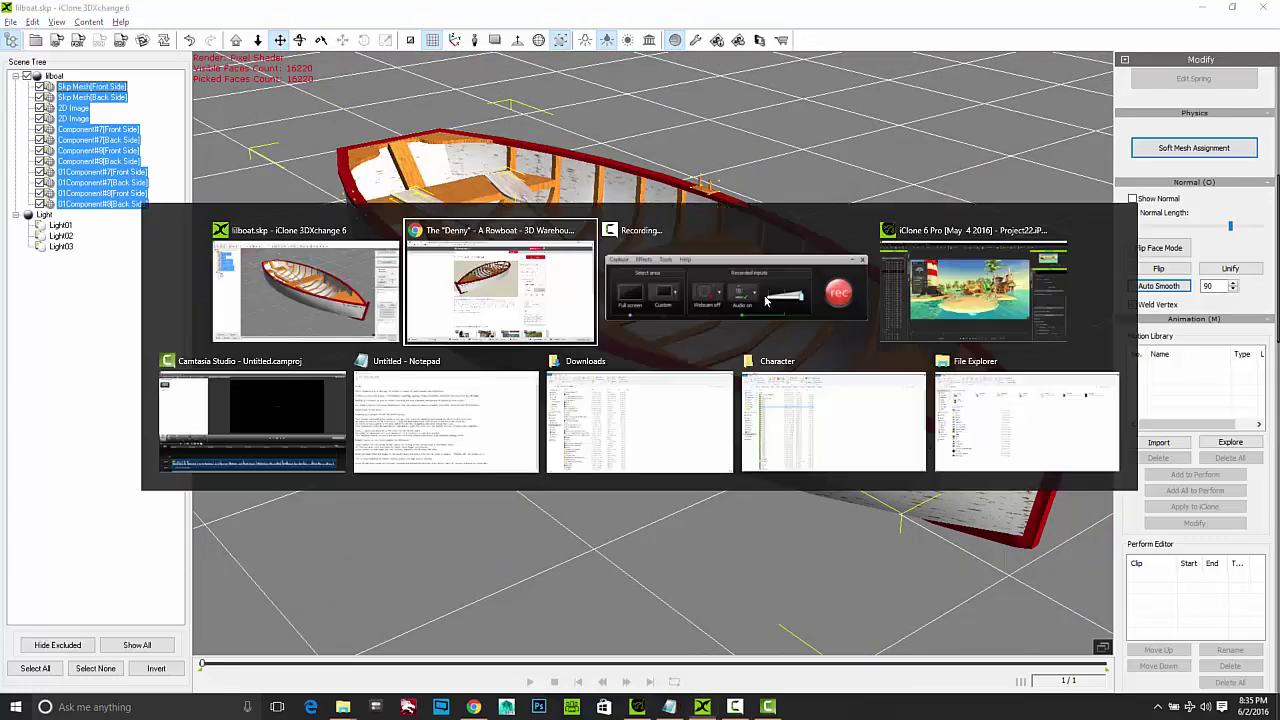
key("alt+Tab")
key("alt+Tab")
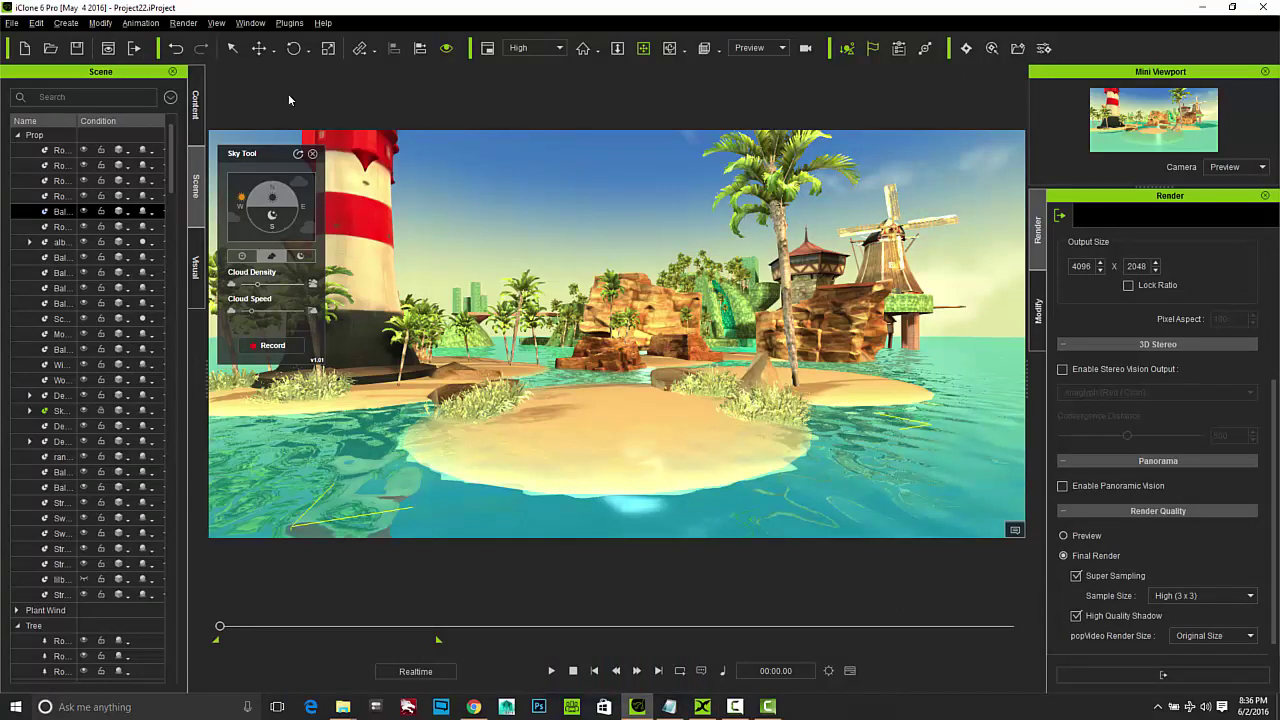
Drag the lilboat prop from the Prop library into the island scene.
left_click(195, 103)
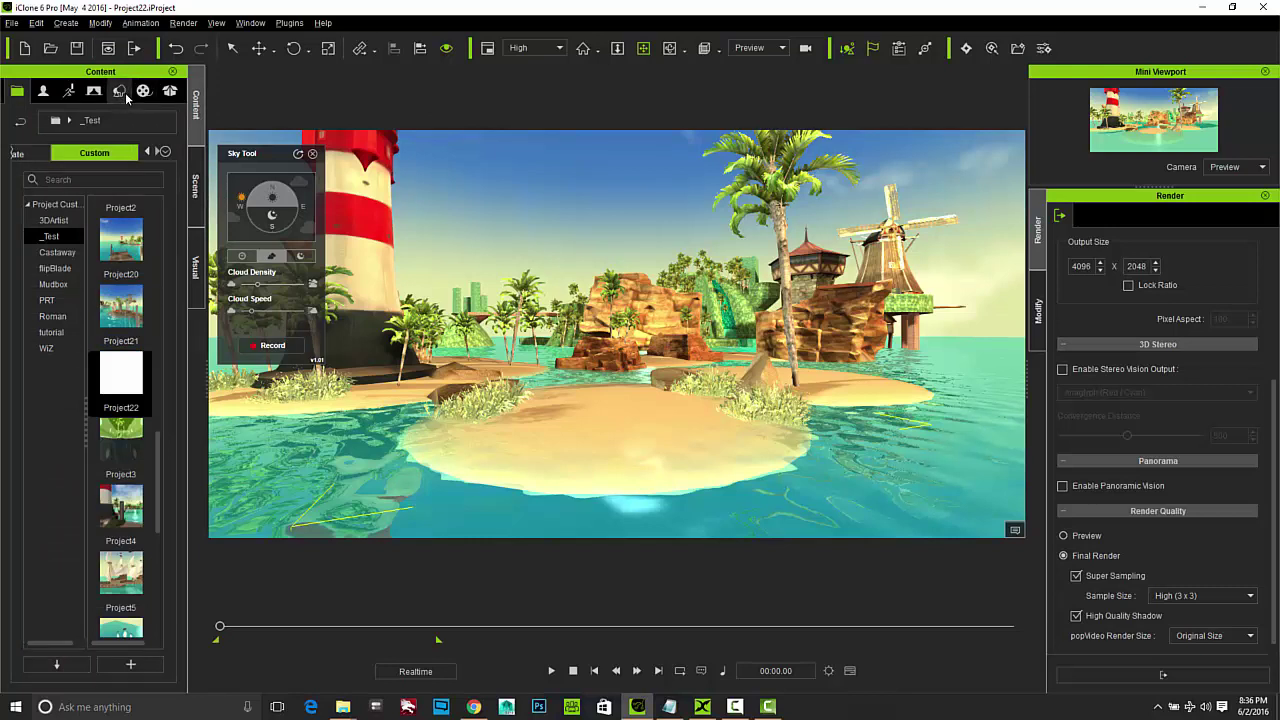
left_click(120, 92)
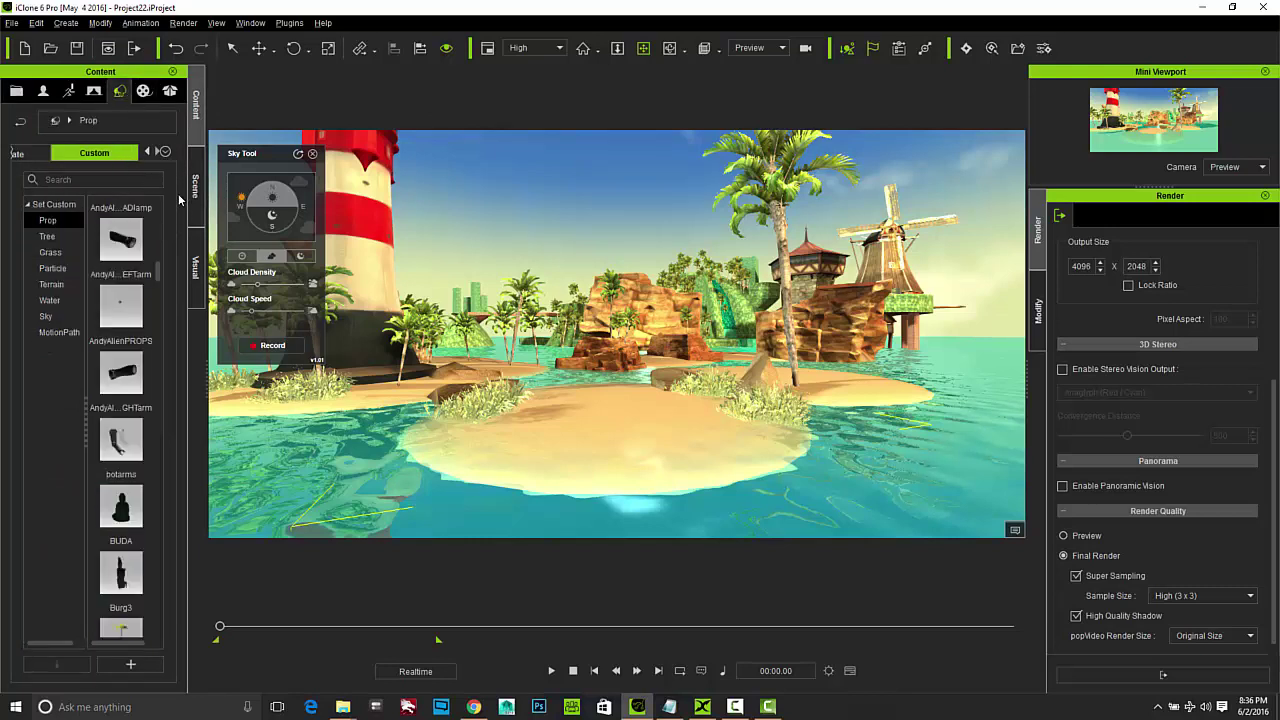
scroll(126, 418, "down", 10)
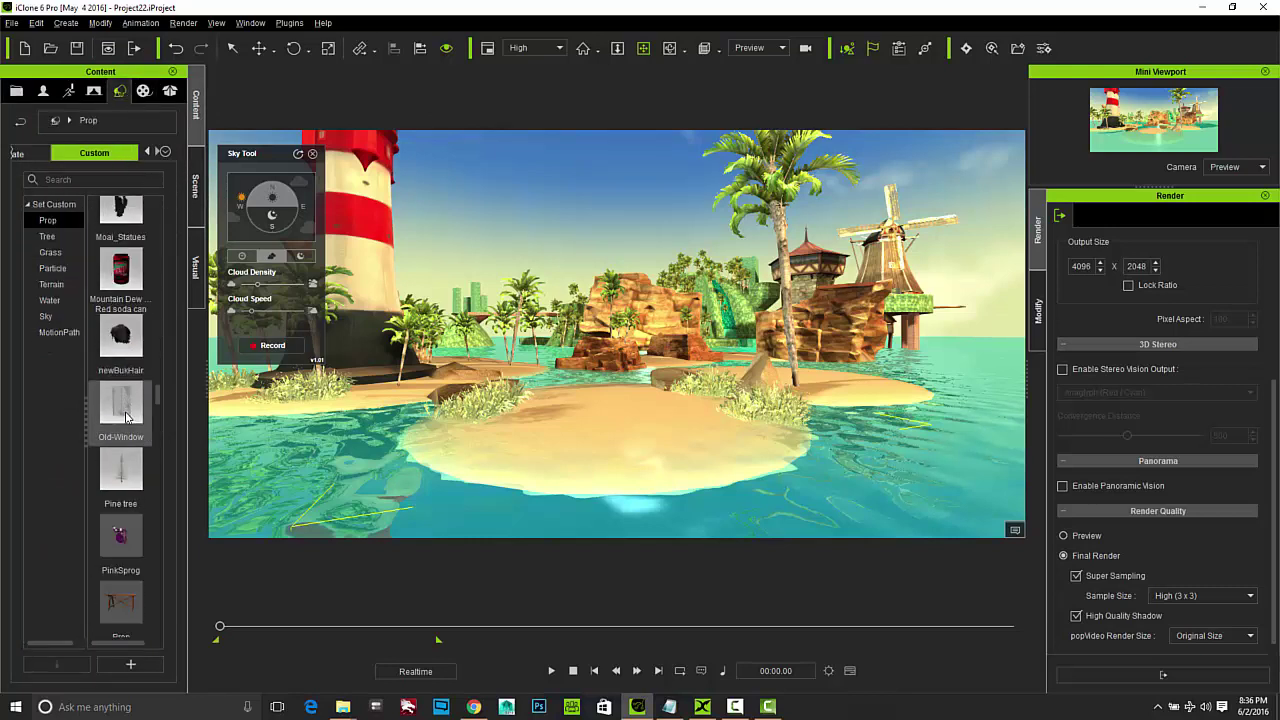
scroll(126, 418, "down", 10)
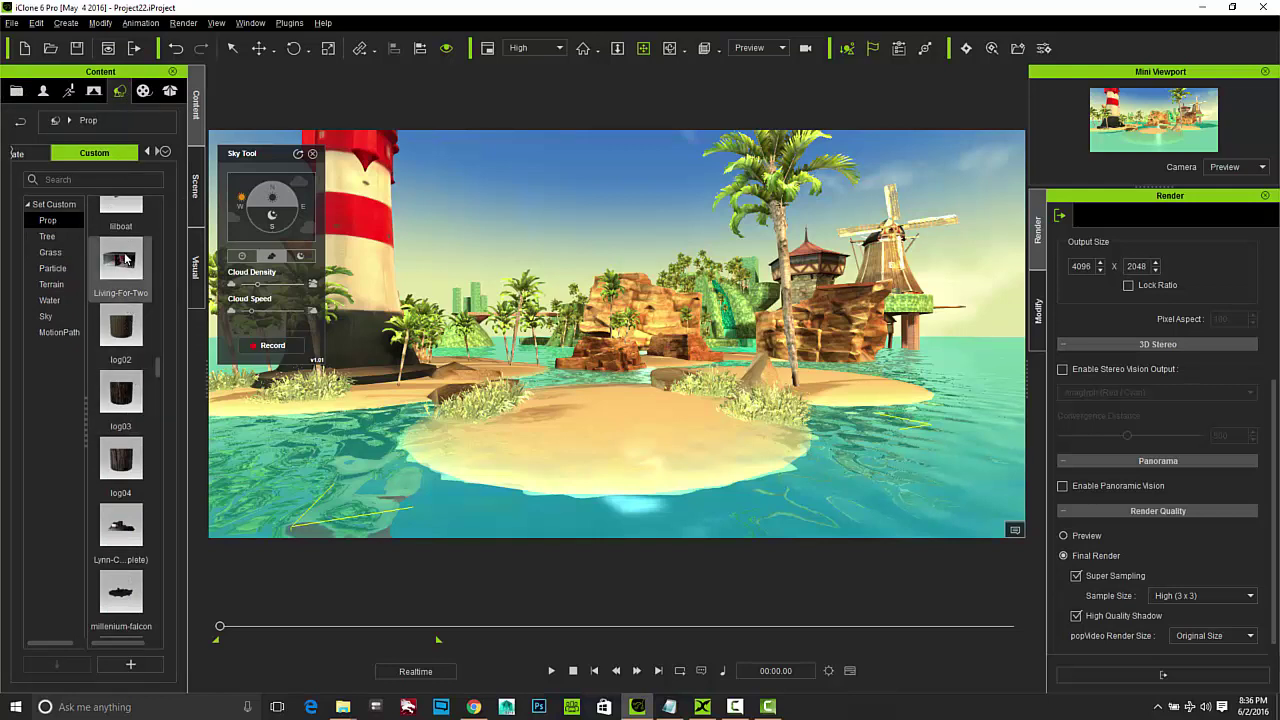
scroll(125, 260, "up", 3)
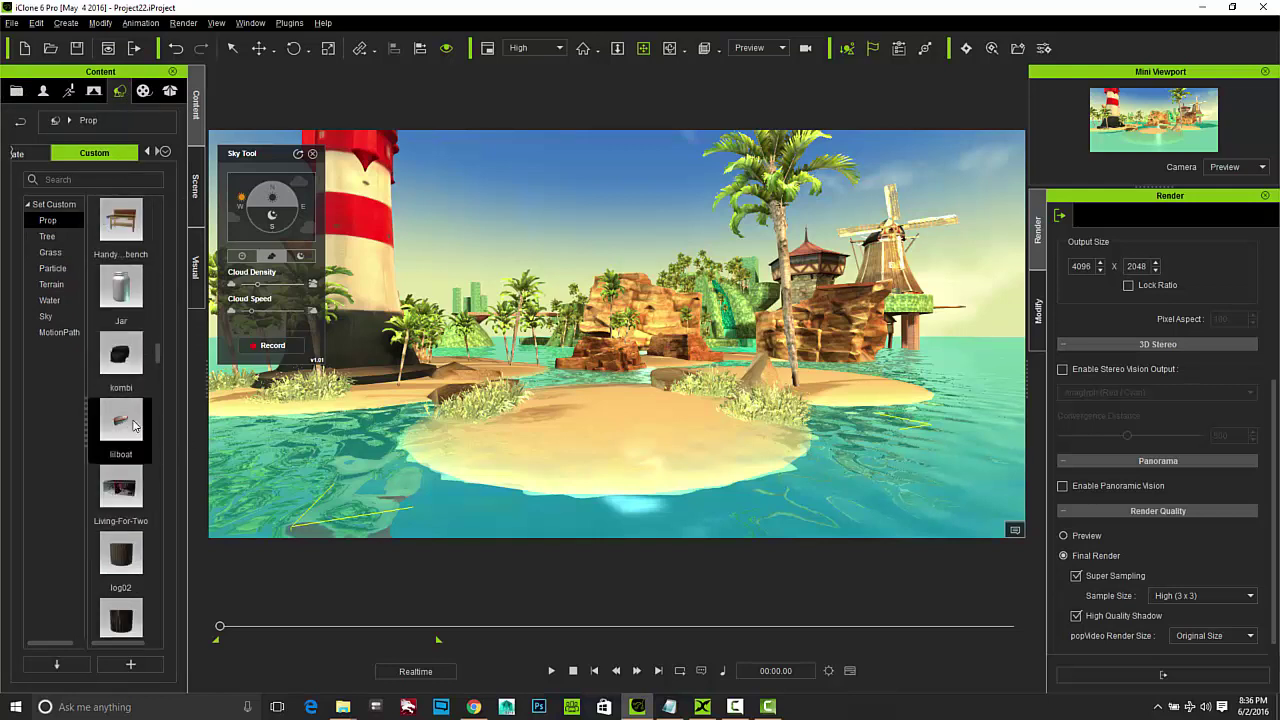
left_click_drag(133, 425, 647, 462)
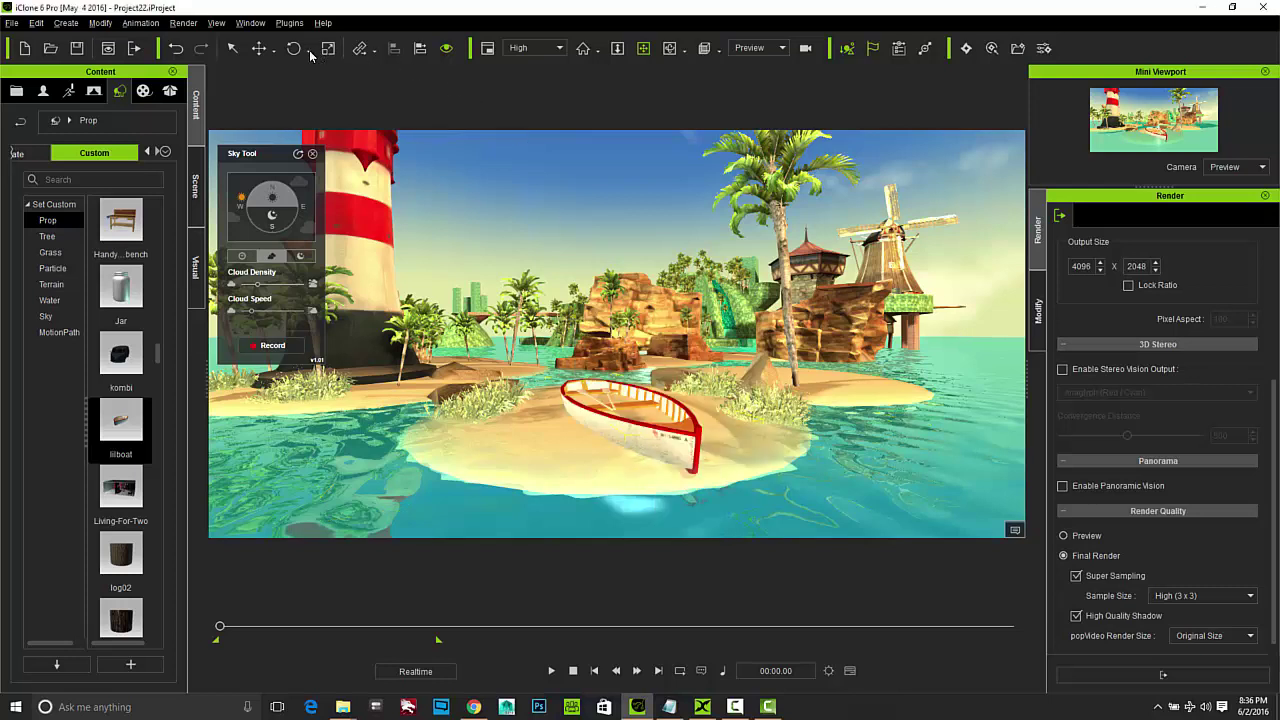
Turn the boat's bow toward the camera and move it onto the water beside the sand island.
left_click(259, 48)
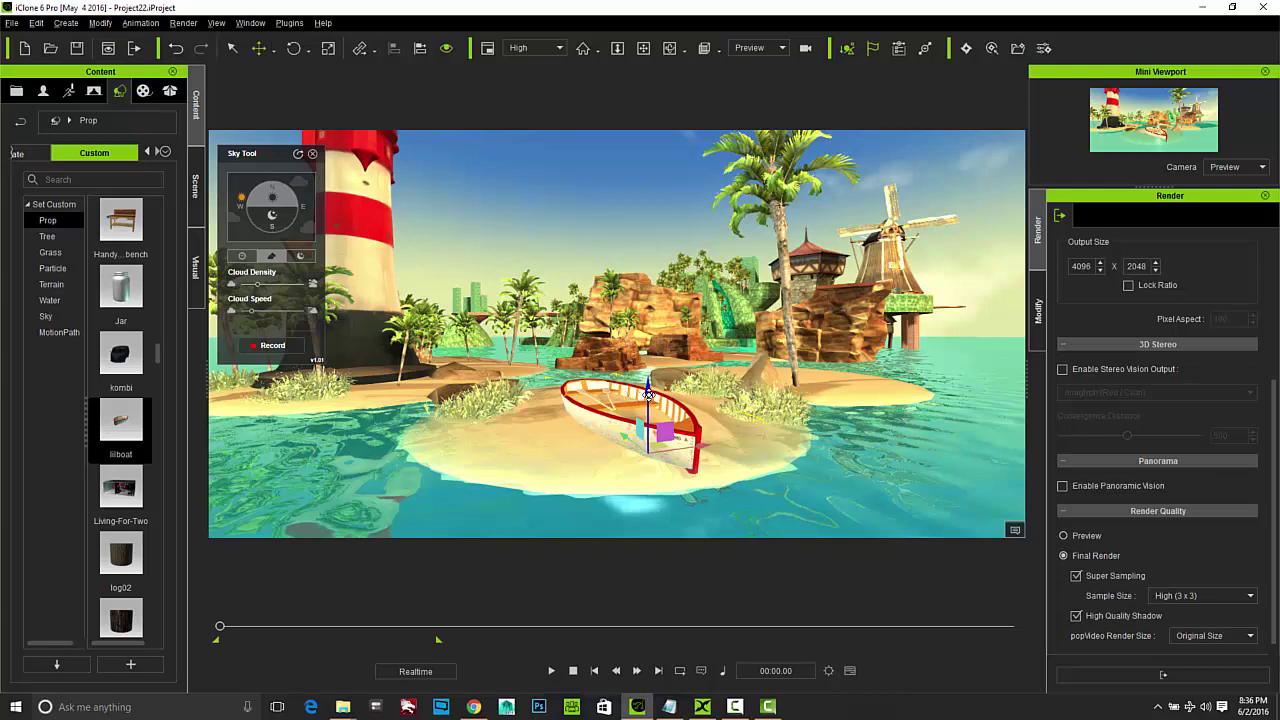
left_click_drag(648, 393, 648, 386)
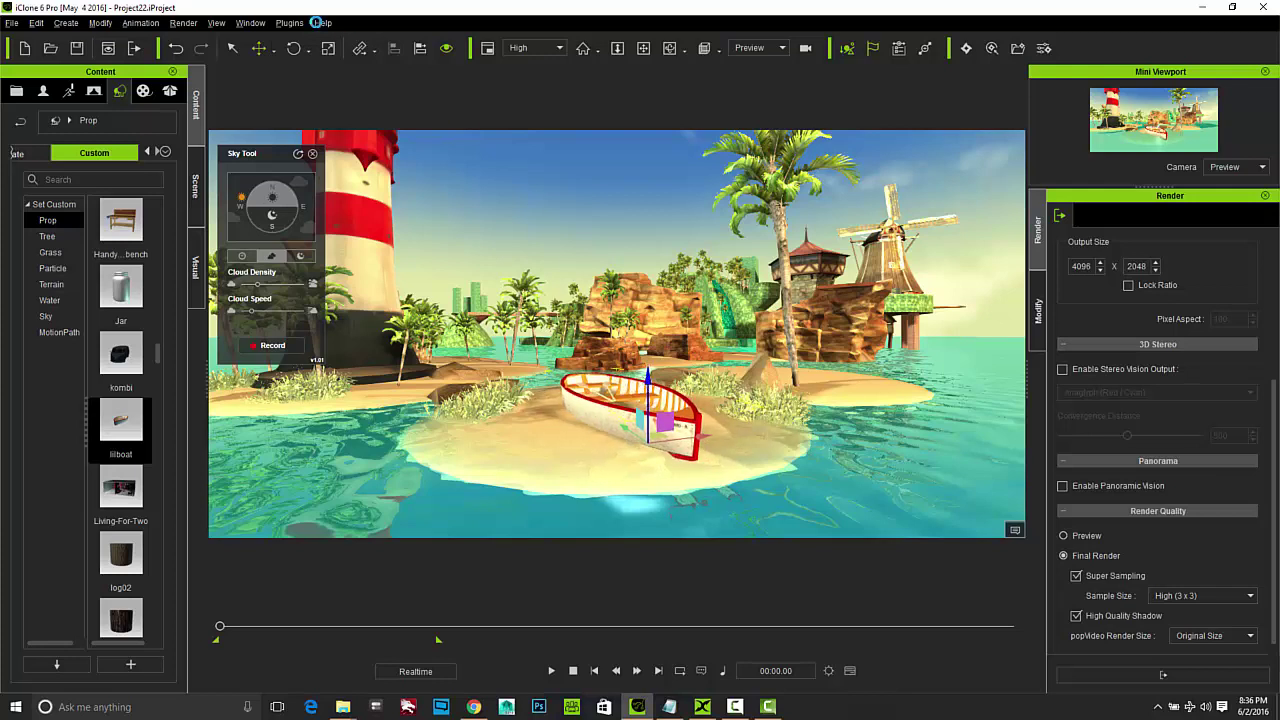
left_click(293, 48)
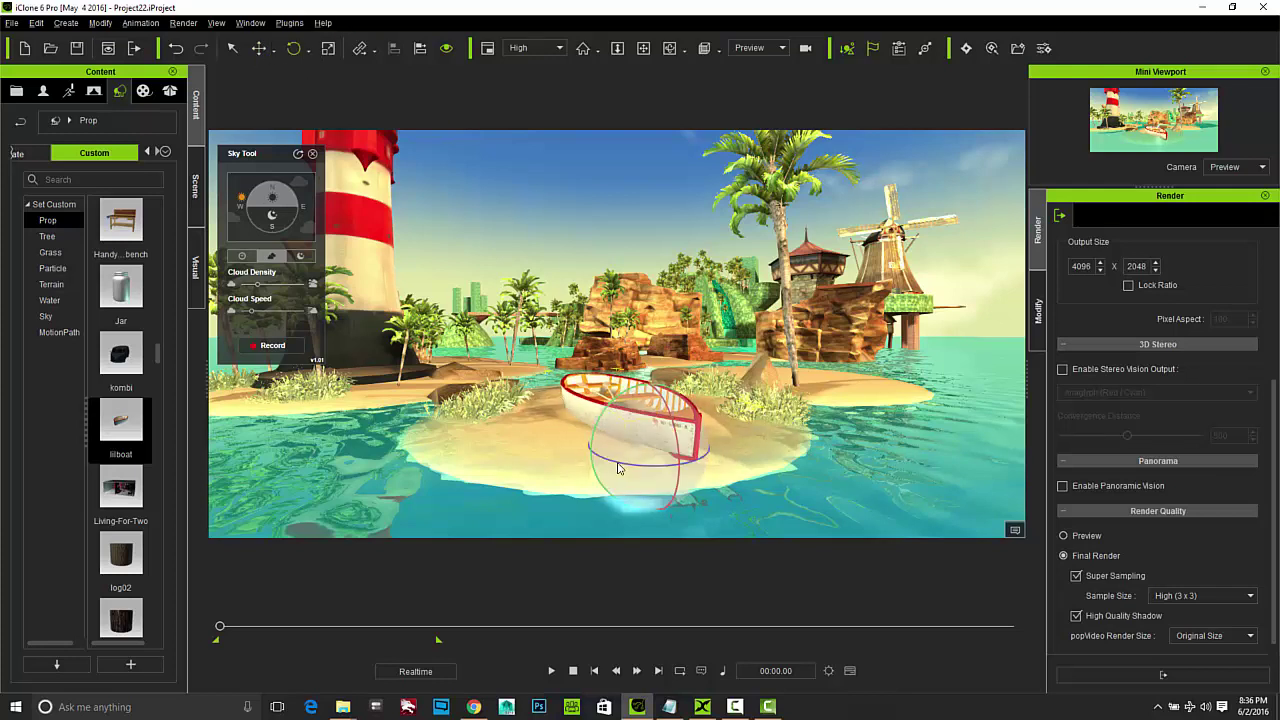
left_click_drag(617, 461, 797, 241)
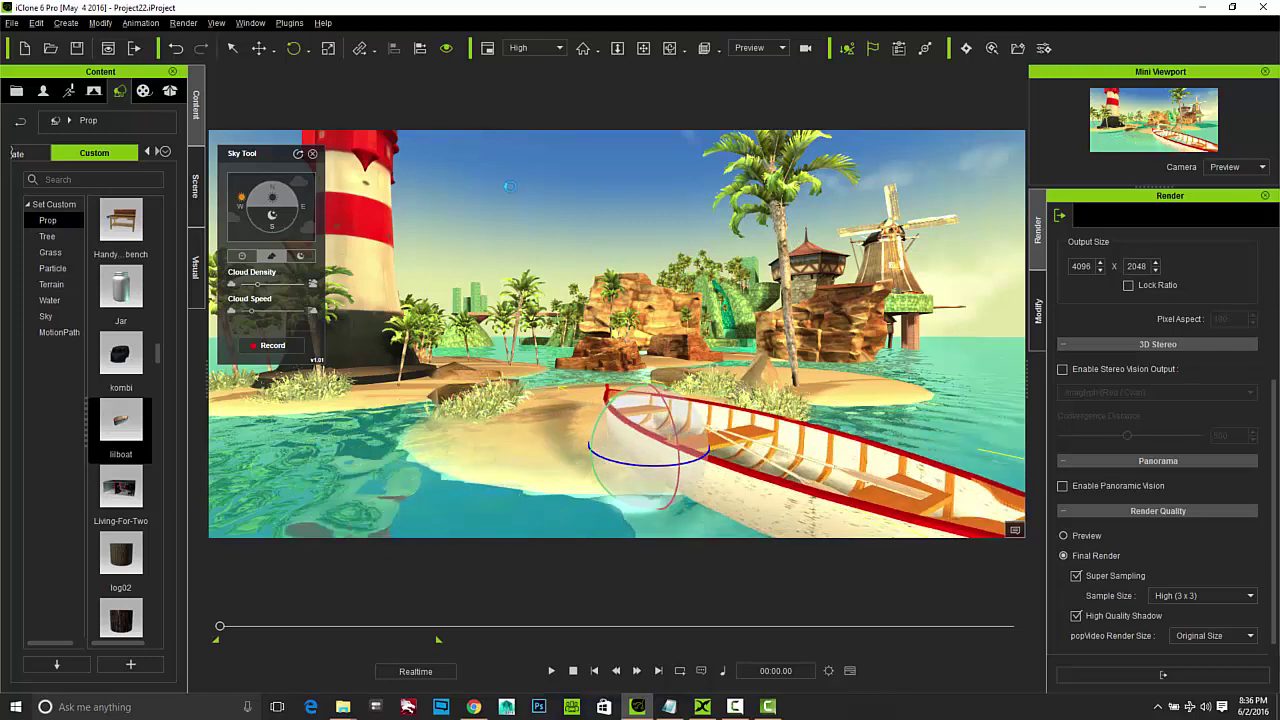
left_click(259, 48)
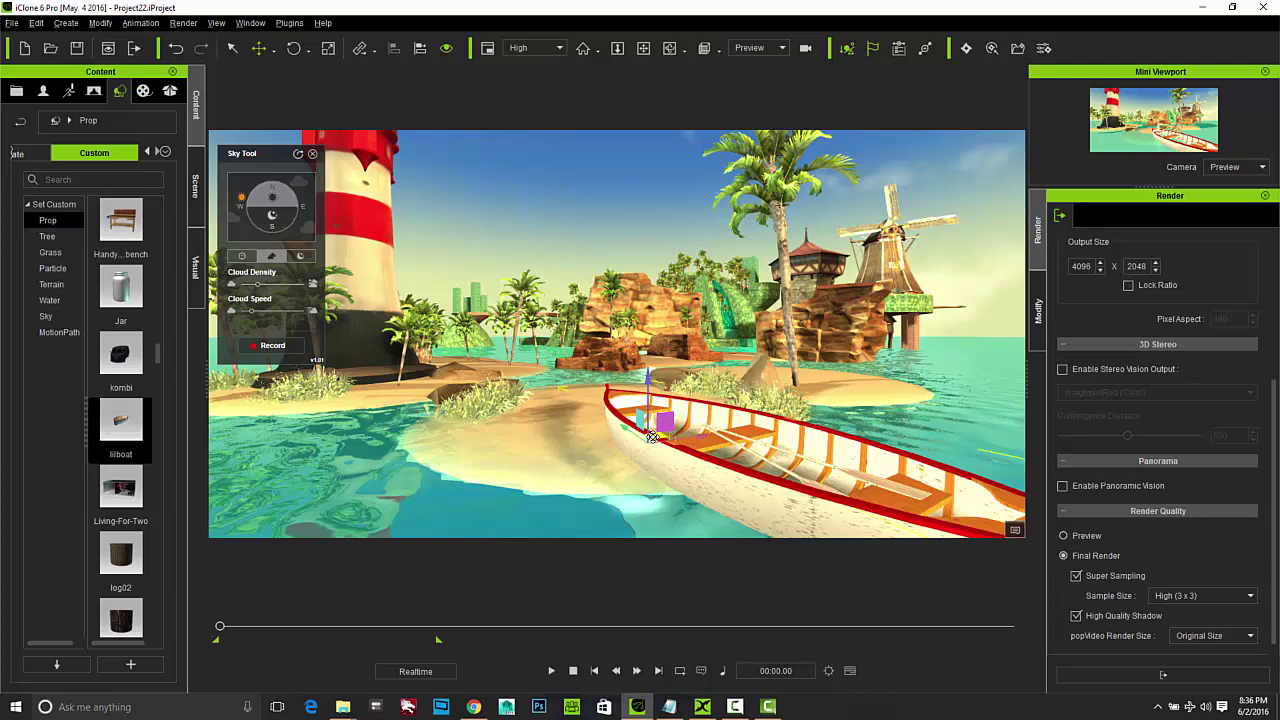
left_click_drag(651, 436, 850, 402)
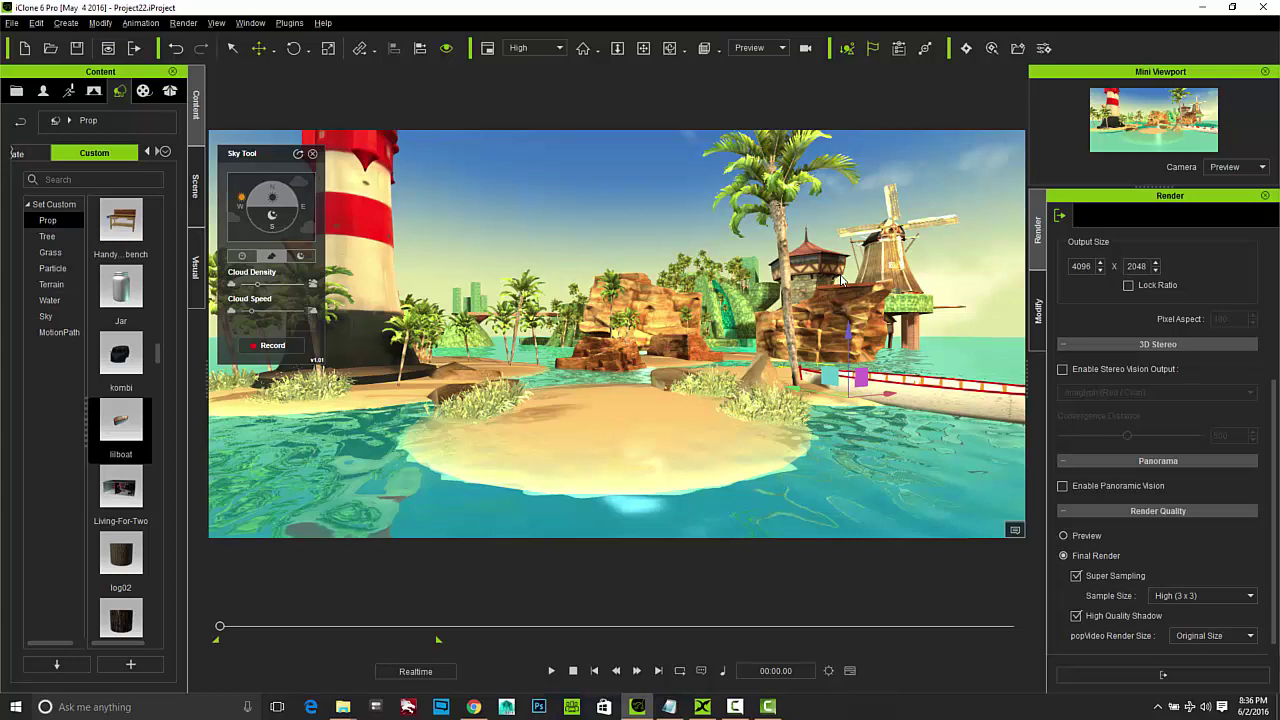
Zoom out and raise the view to look down on all the islands and the boat.
left_click(779, 49)
left_click(645, 49)
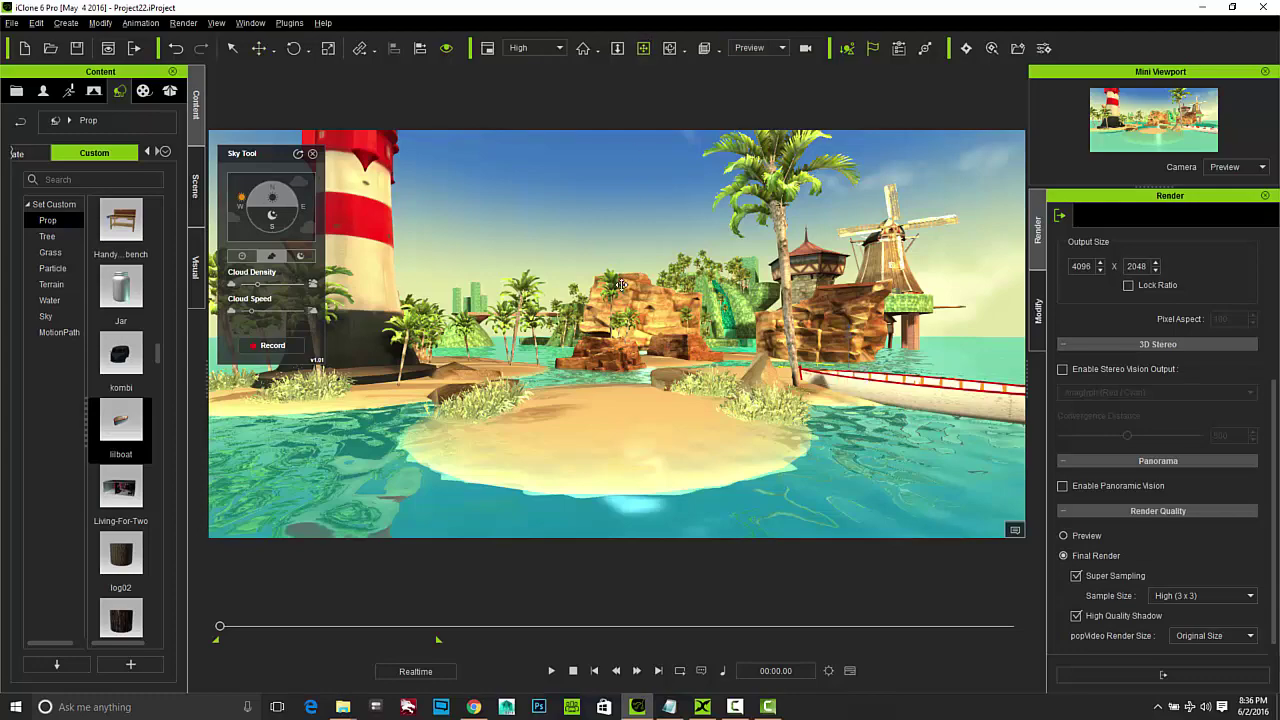
left_click_drag(631, 273, 633, 339)
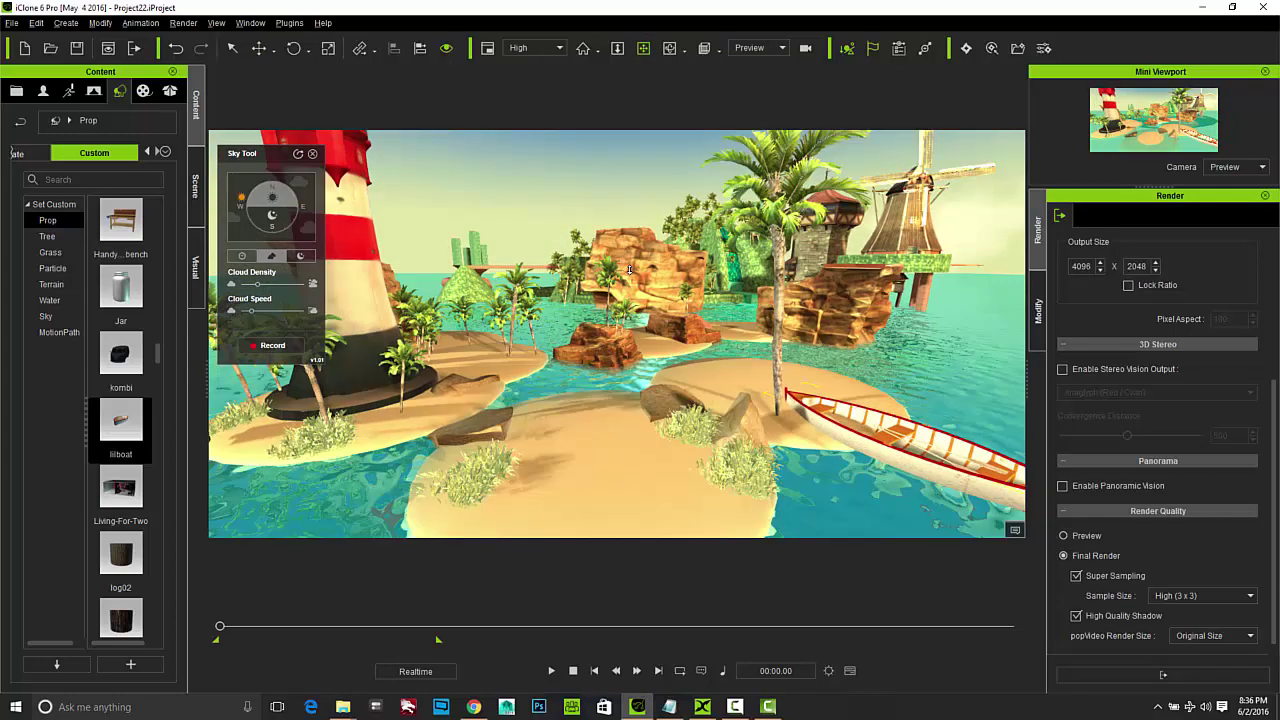
left_click_drag(629, 270, 649, 362)
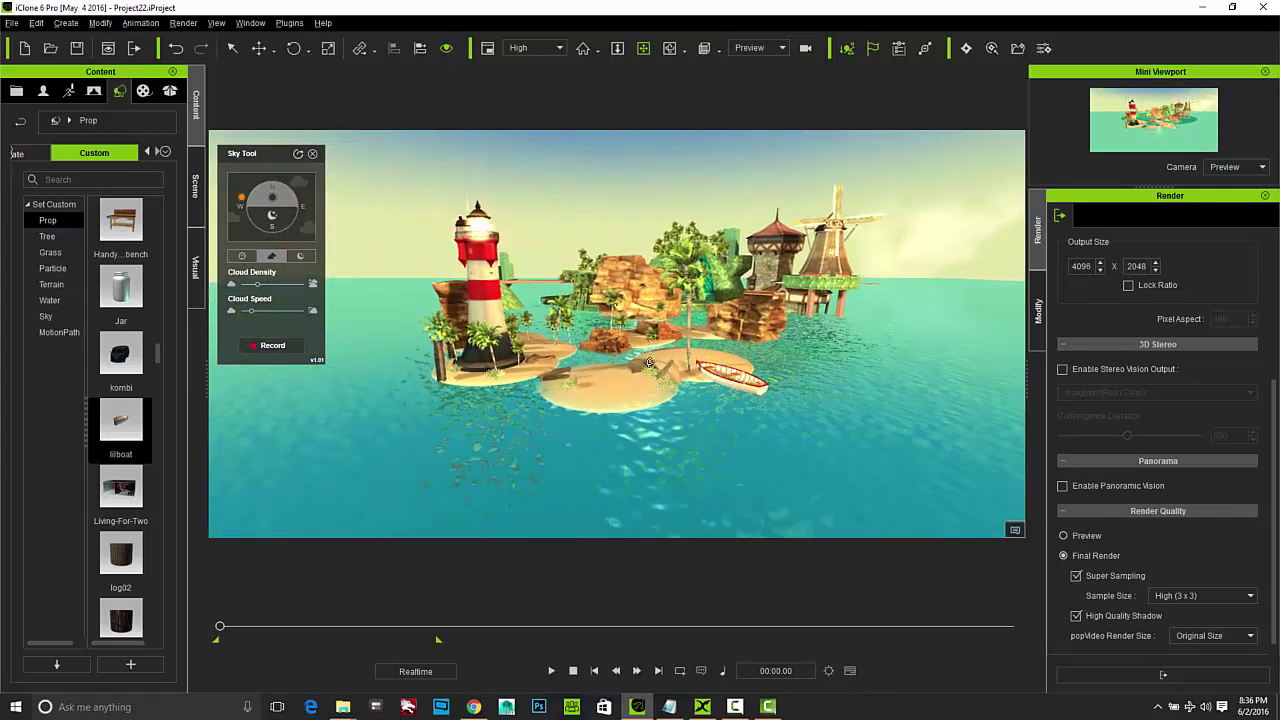
right_click_drag(649, 362, 622, 413)
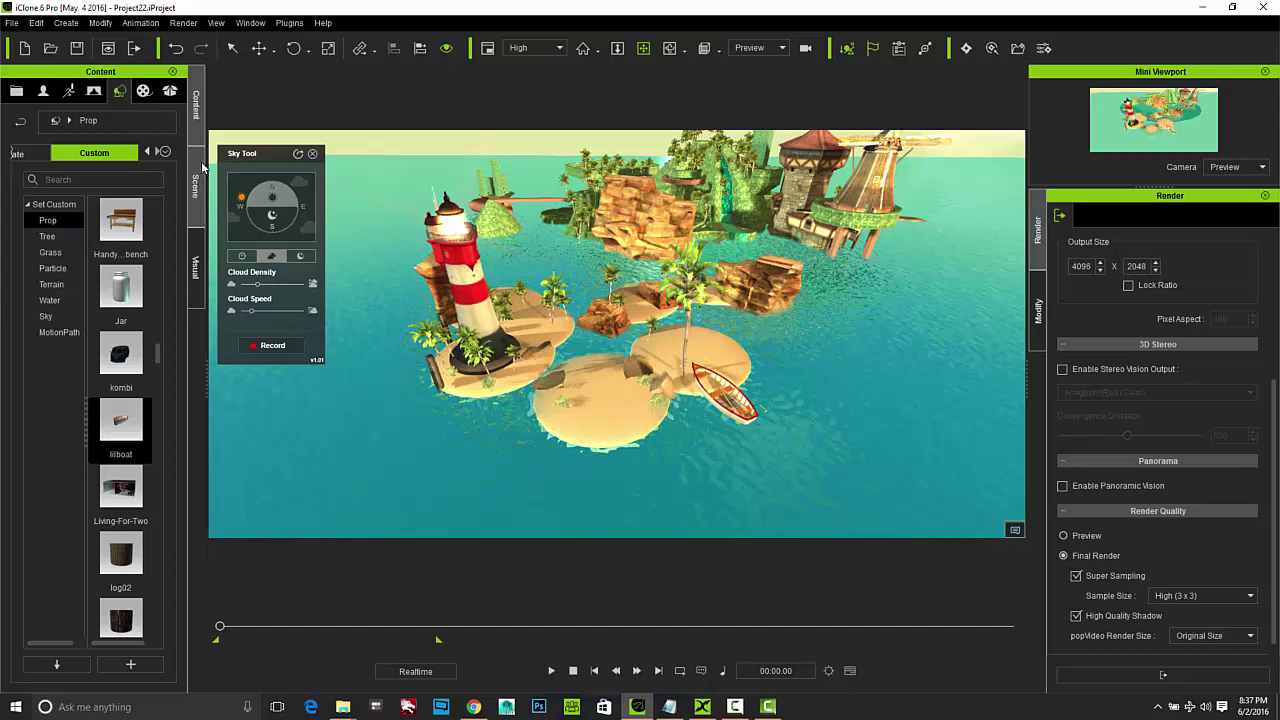
left_click(65, 23)
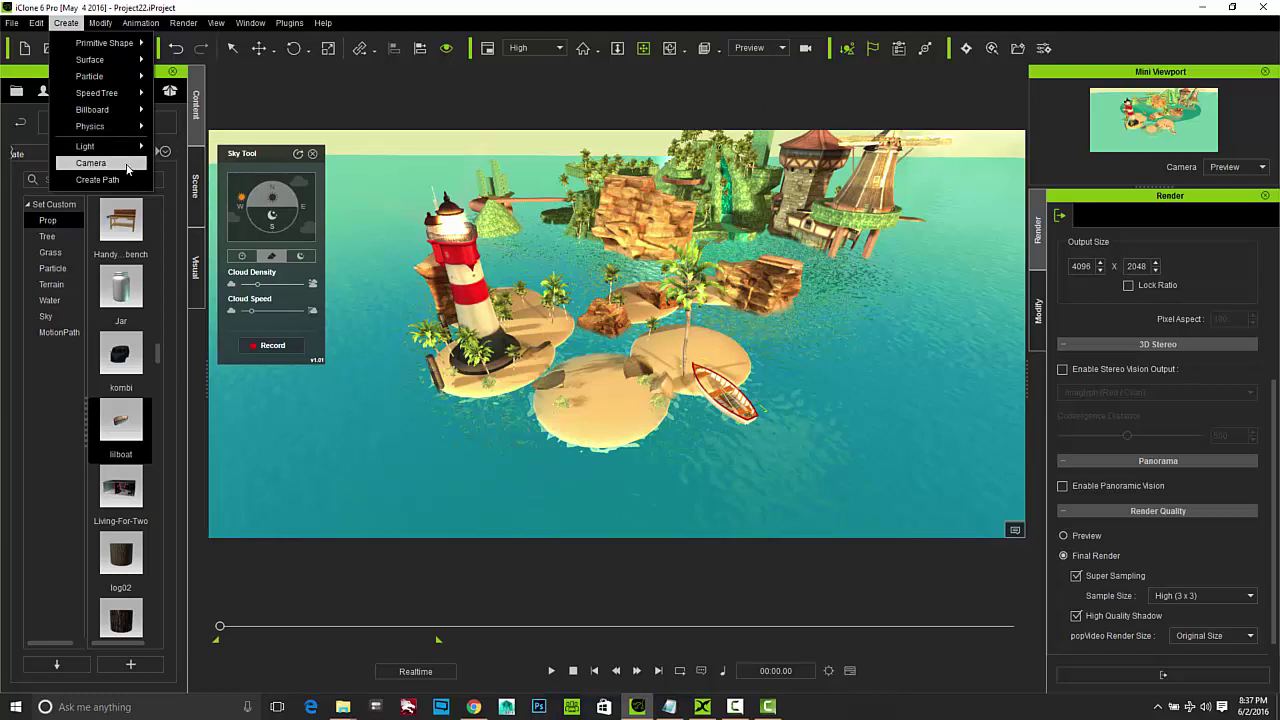
left_click(262, 110)
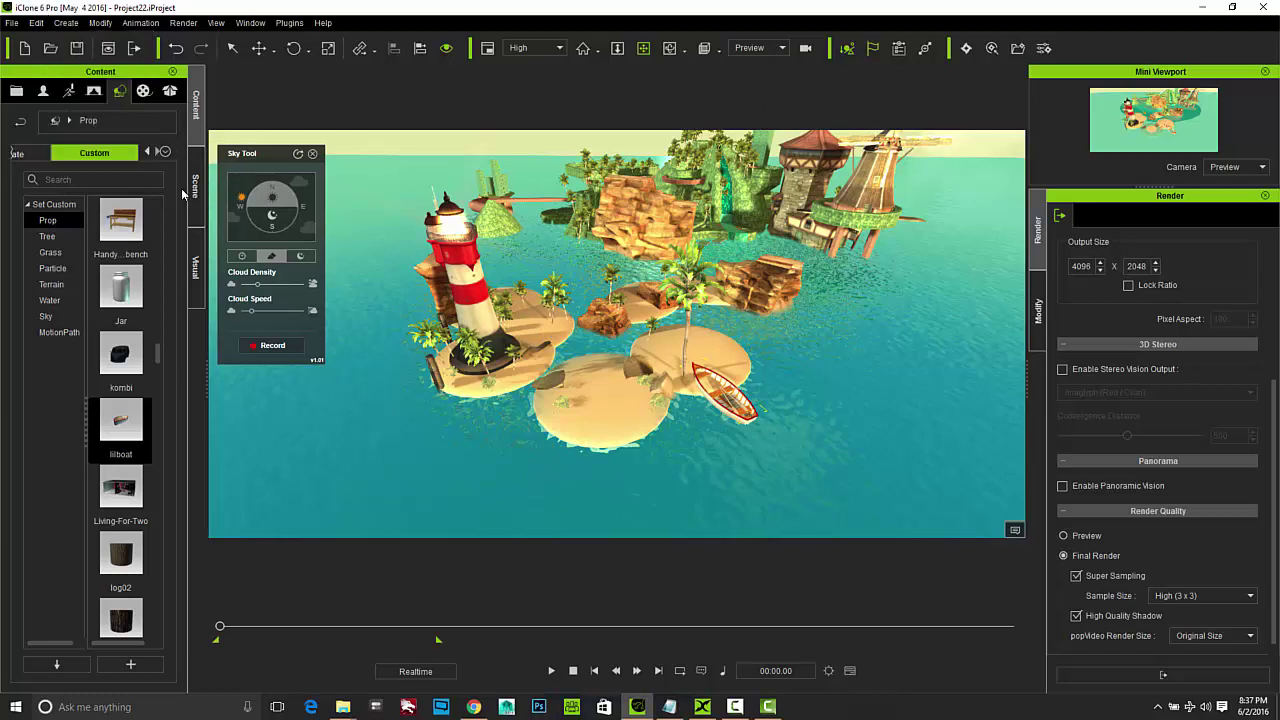
Select Camera in the Scene list and look through it from the beach by the lighthouse.
left_click(198, 215)
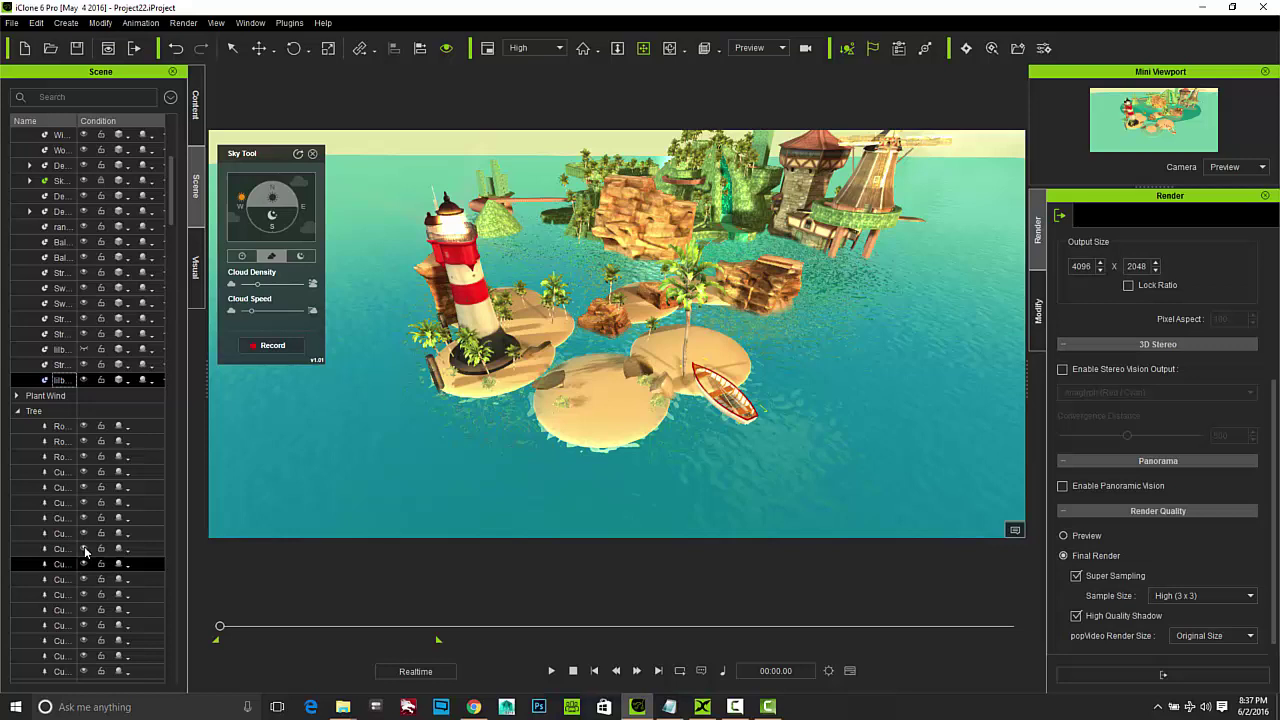
scroll(86, 543, "down", 3)
scroll(86, 543, "down", 10)
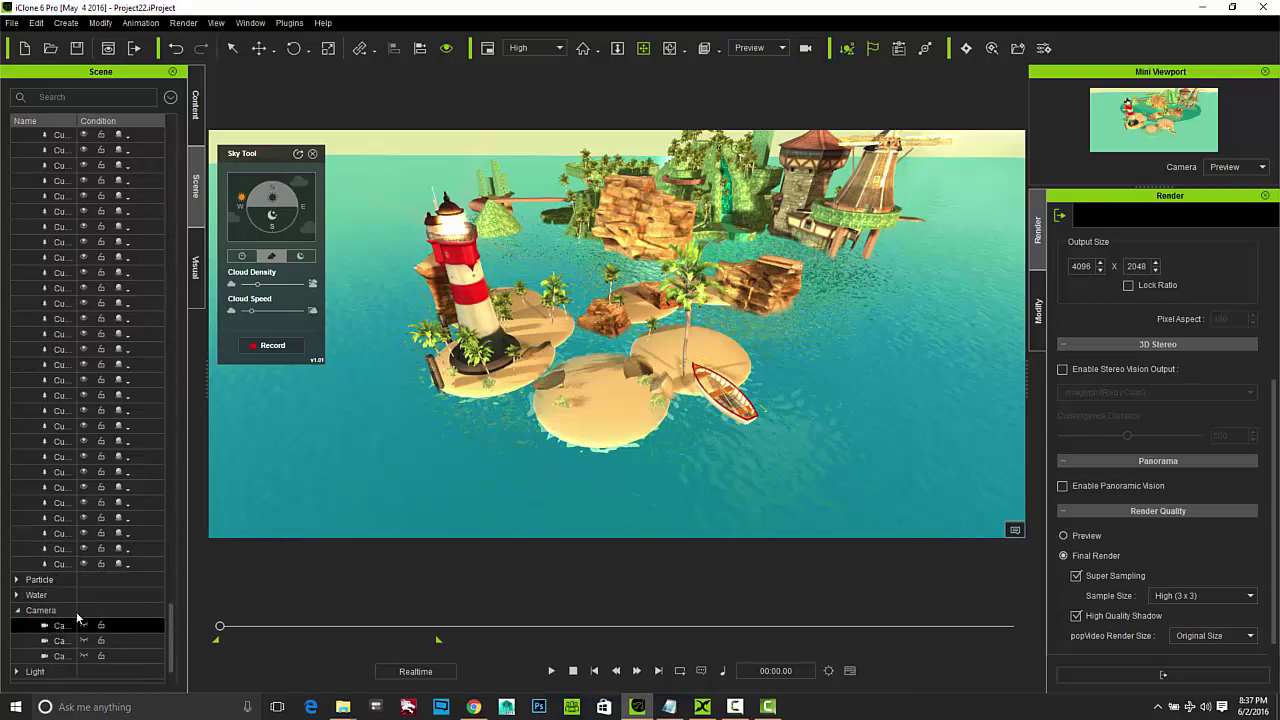
left_click_drag(78, 121, 97, 121)
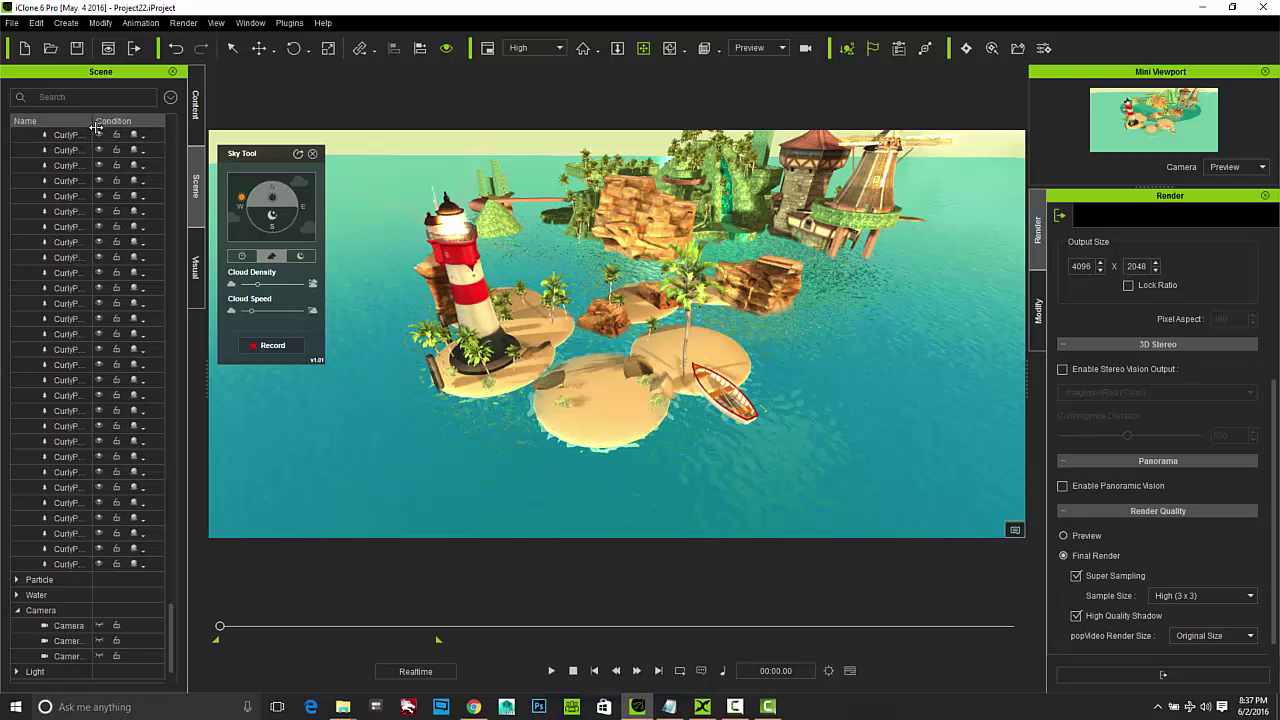
left_click(68, 625)
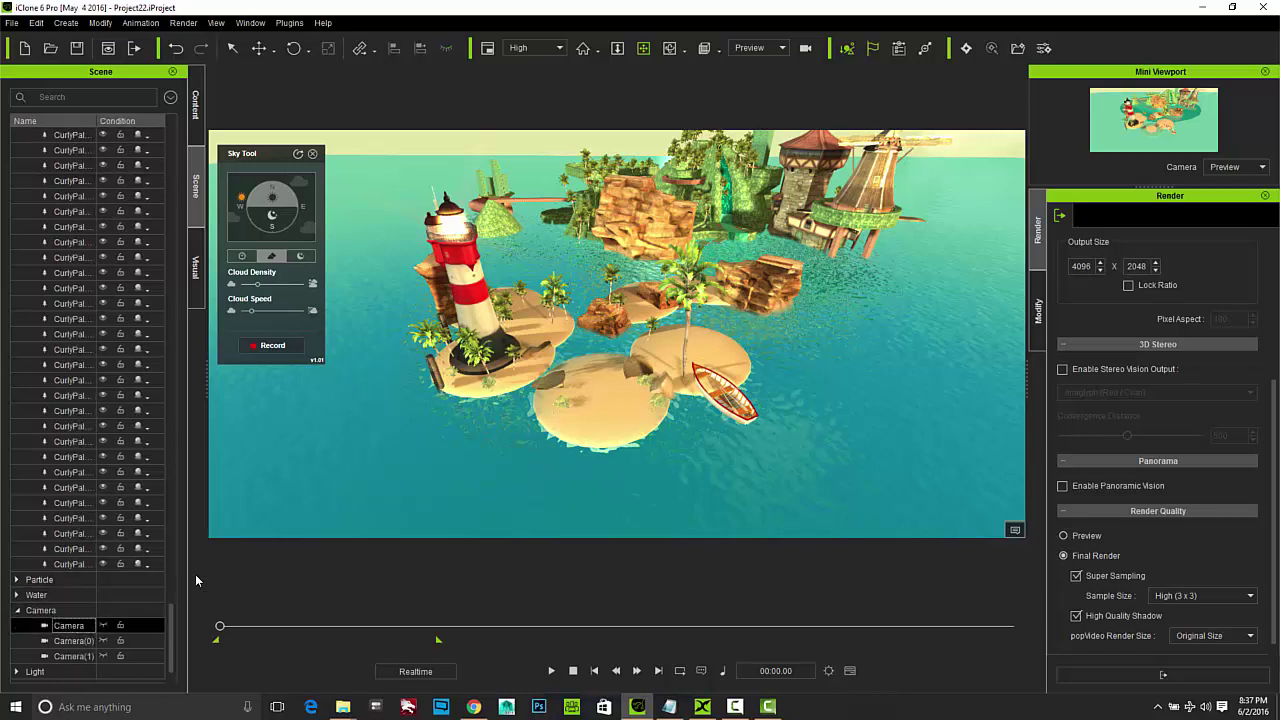
left_click(750, 48)
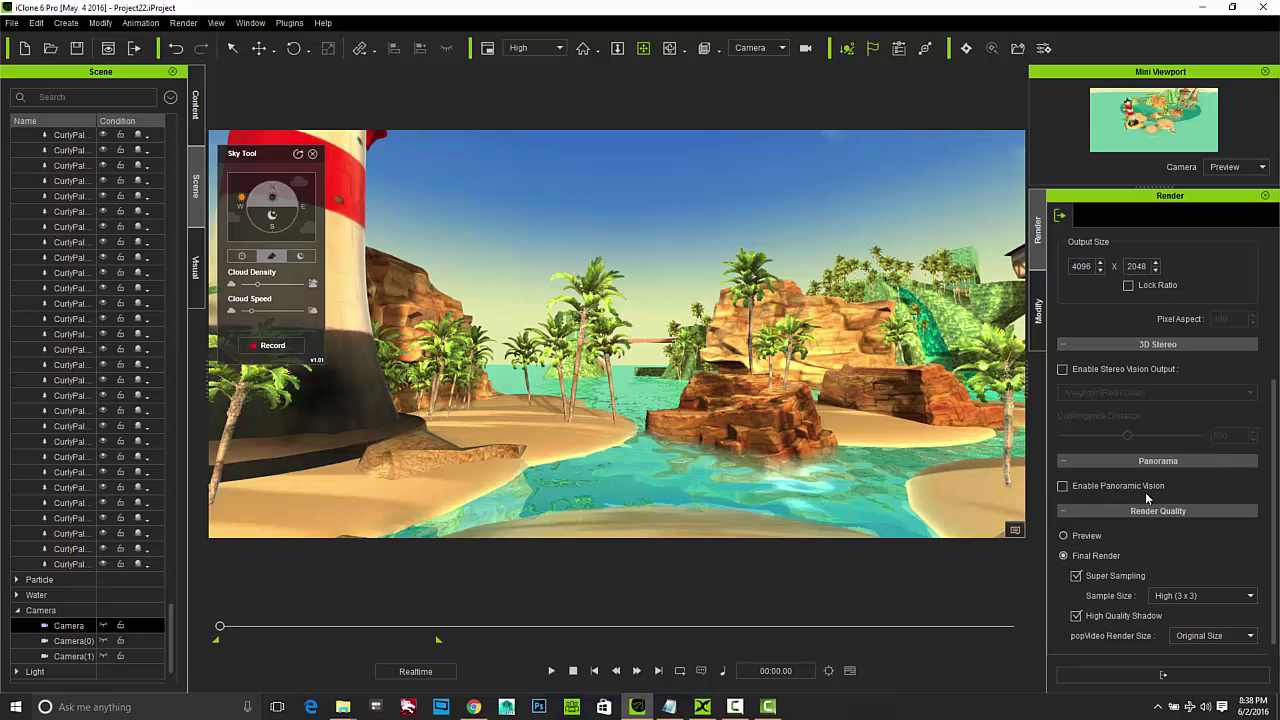
Set render output to Video with Panoramic Vision and 360 for YouTube and Facebook enabled.
scroll(1157, 492, "up", 5)
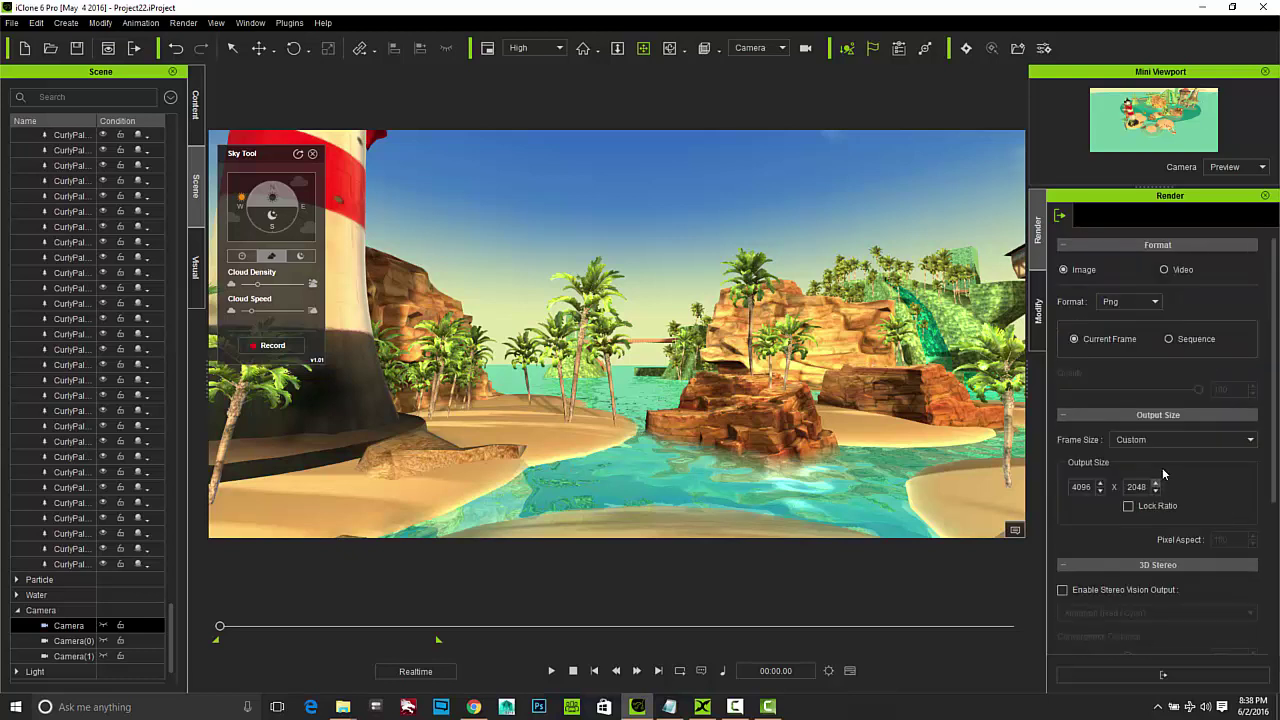
left_click(1165, 270)
scroll(1208, 295, "down", 8)
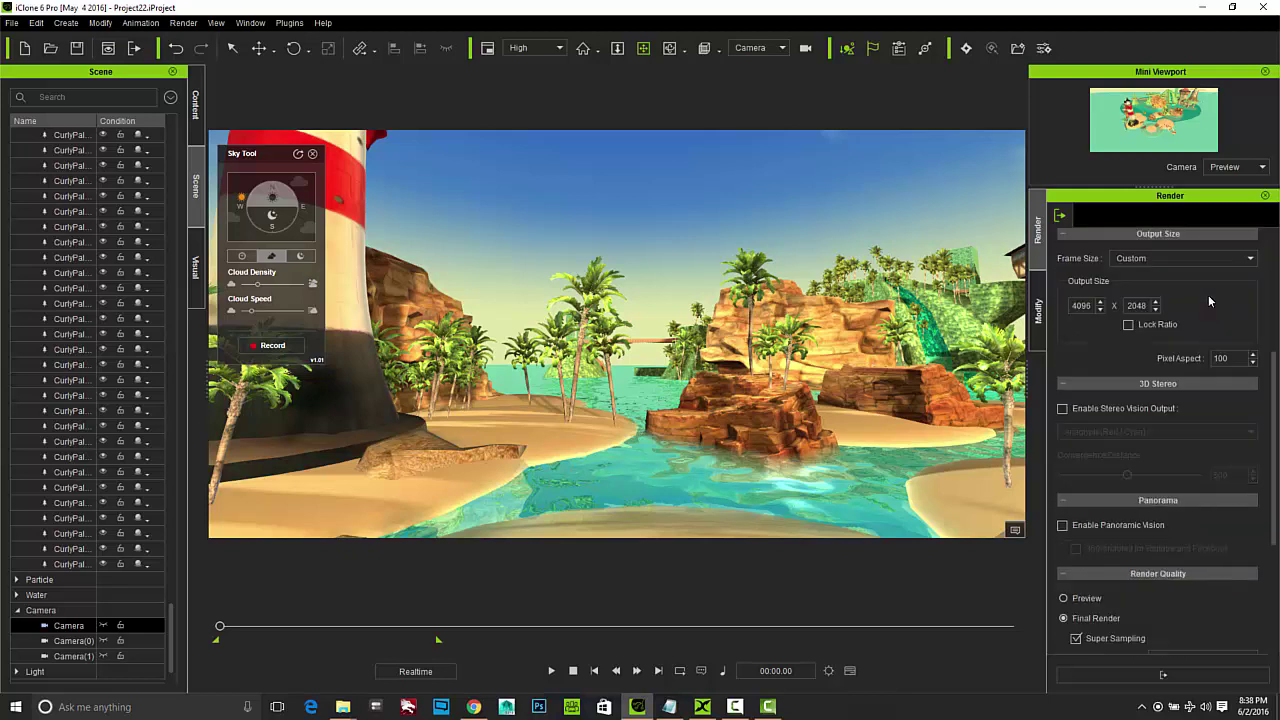
scroll(1178, 418, "down", 2)
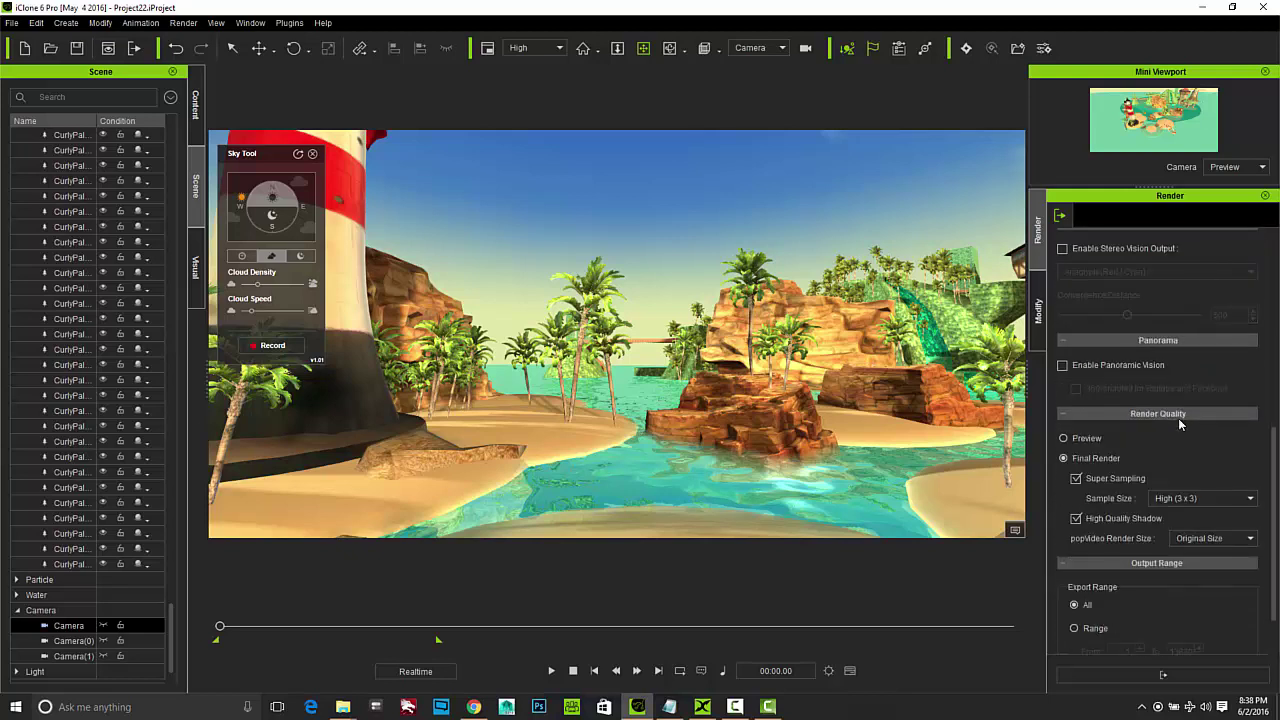
left_click(1070, 368)
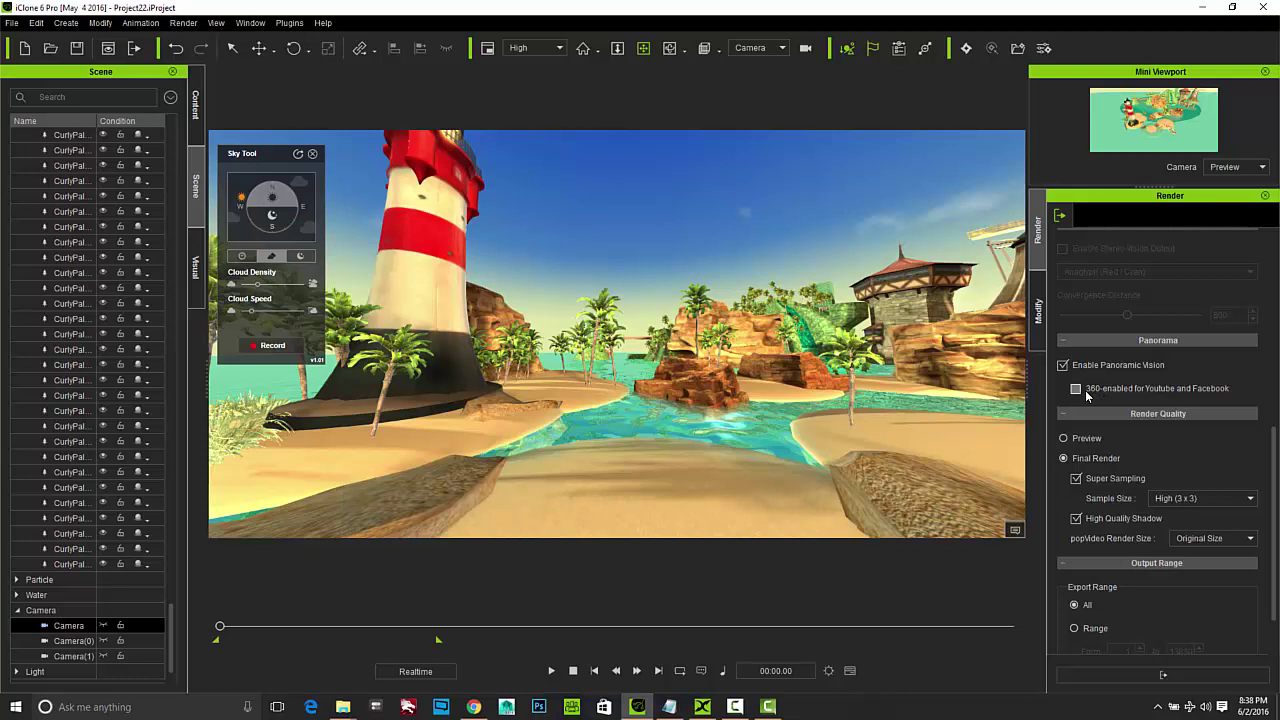
left_click(1077, 389)
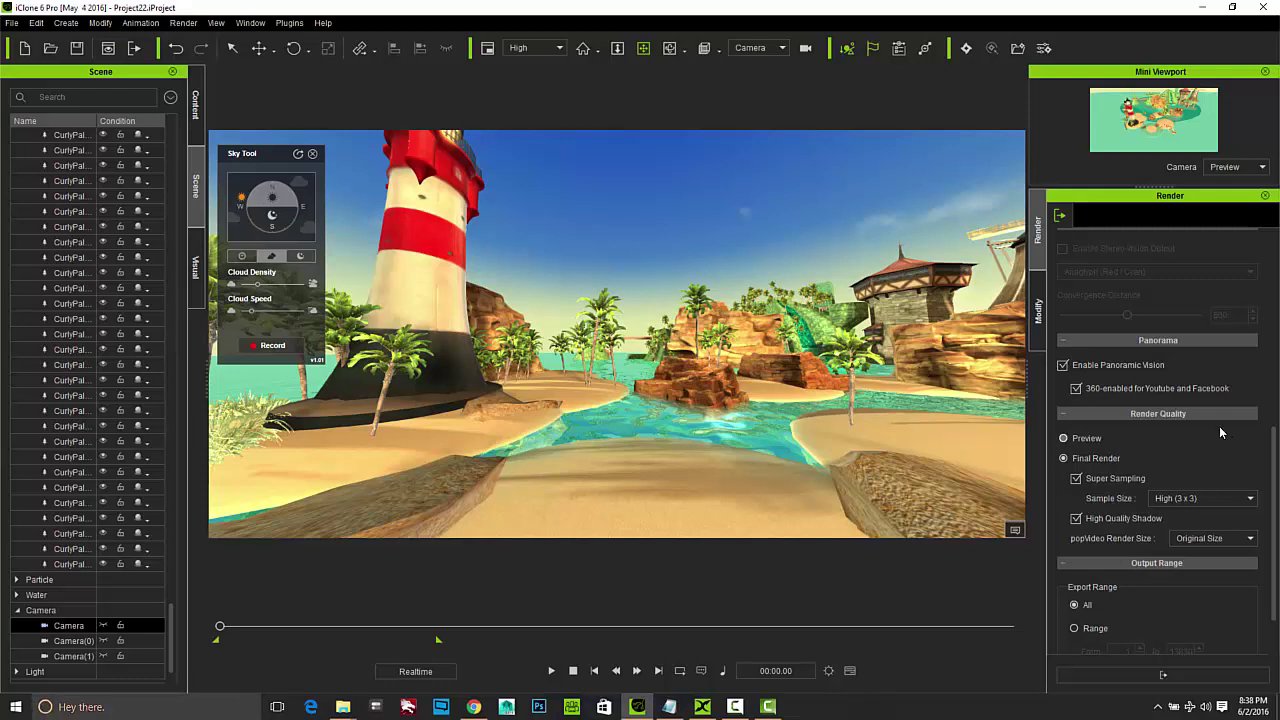
Change the render output from Video to a still Image.
scroll(1215, 420, "up", 10)
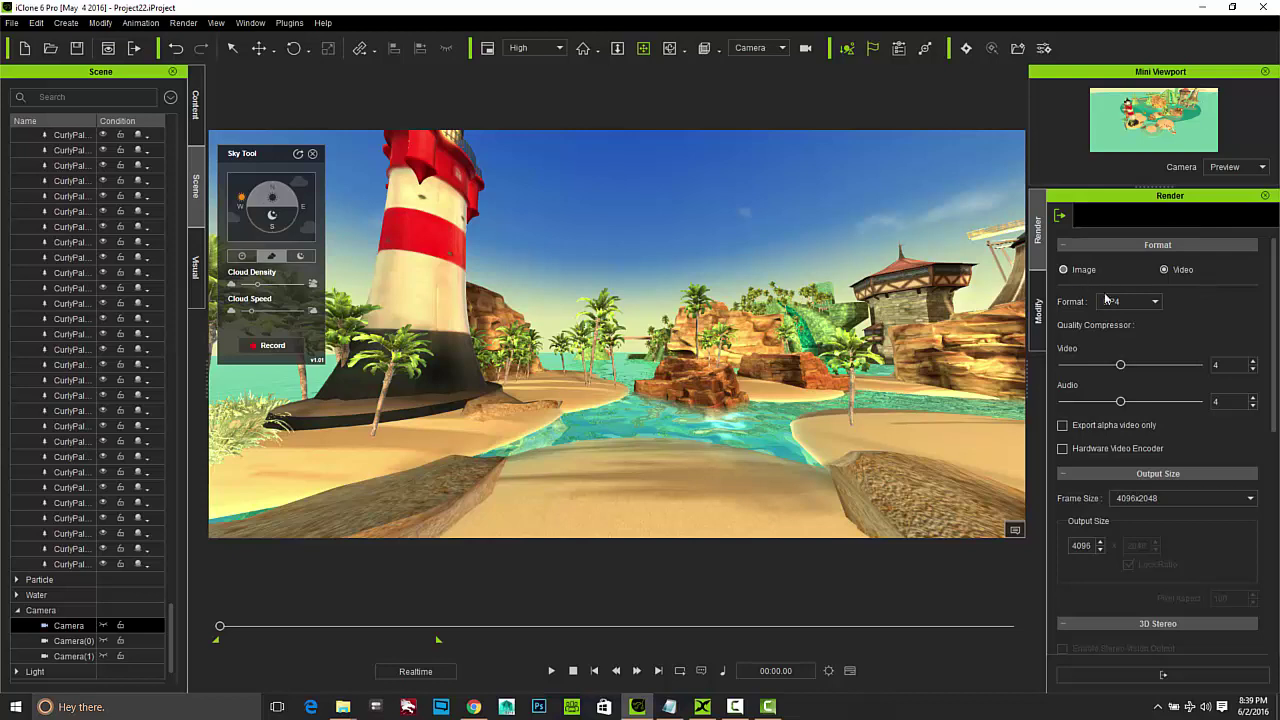
left_click(1078, 272)
scroll(1183, 380, "down", 5)
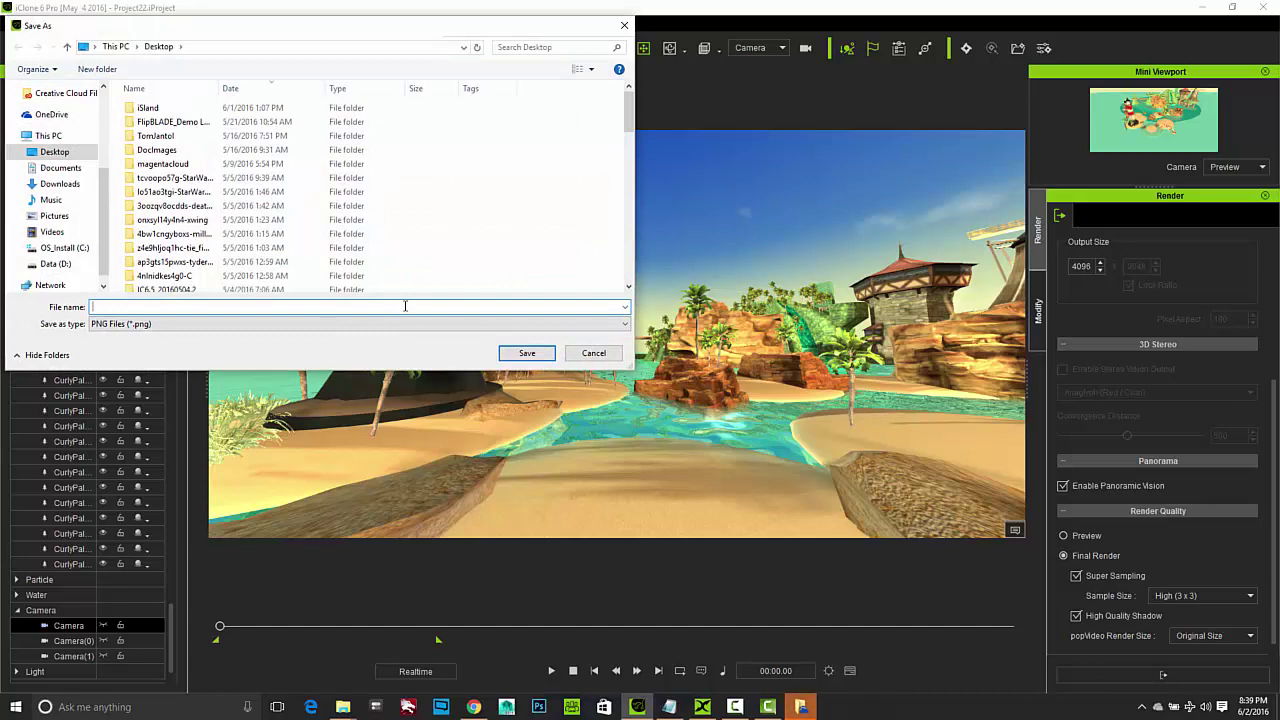
Save the render as 'beachend' on the Desktop to start rendering.
type("beachend")
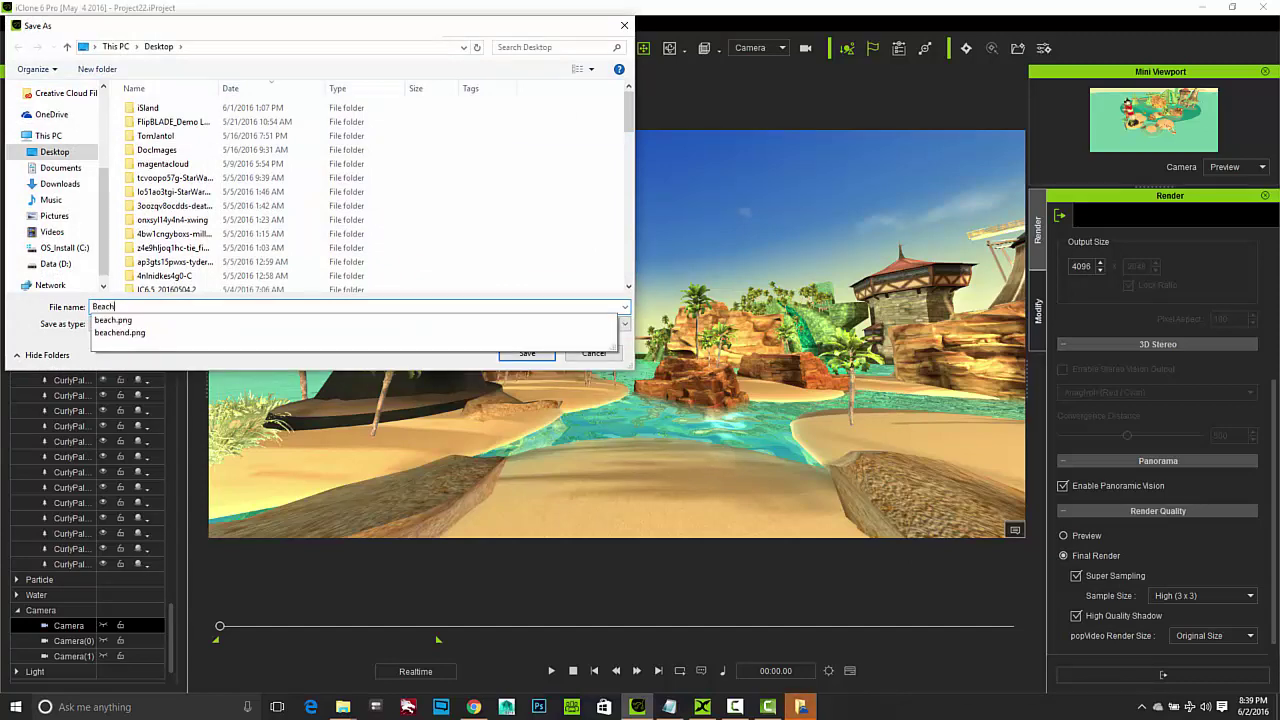
key("Return")
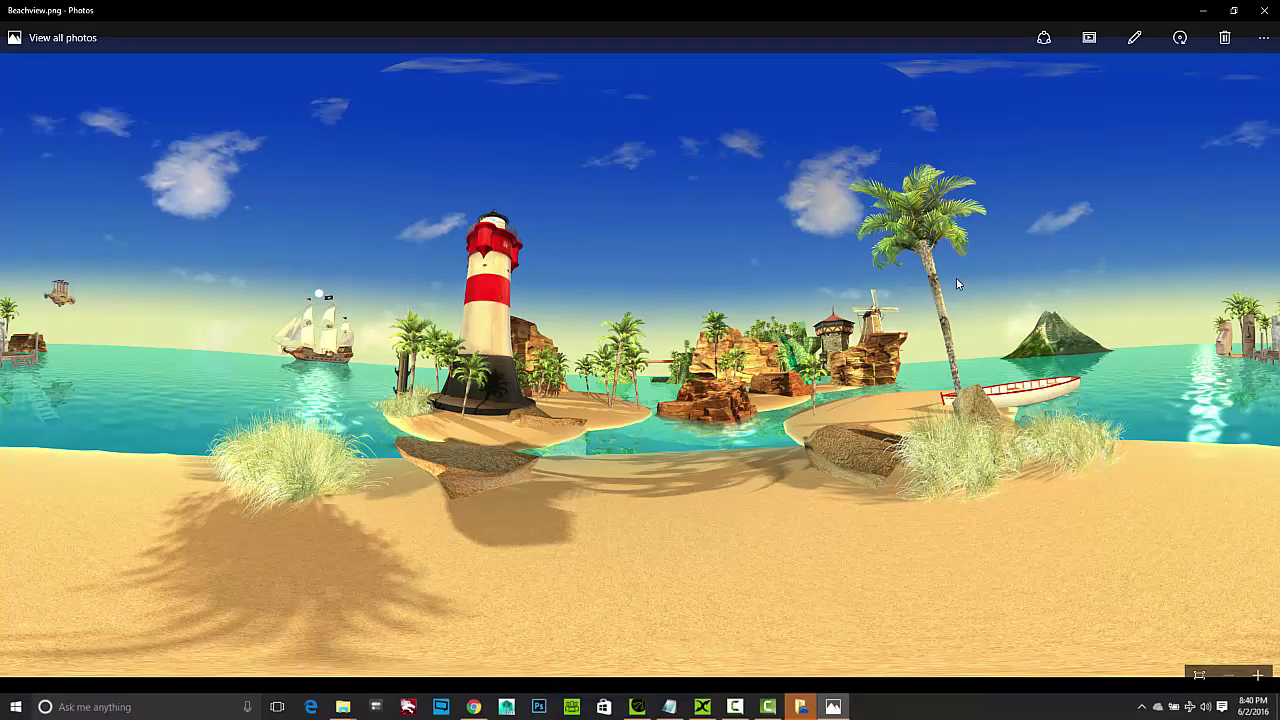
Close the Beachview.png panorama in Photos to return to iClone.
key("alt+F4")
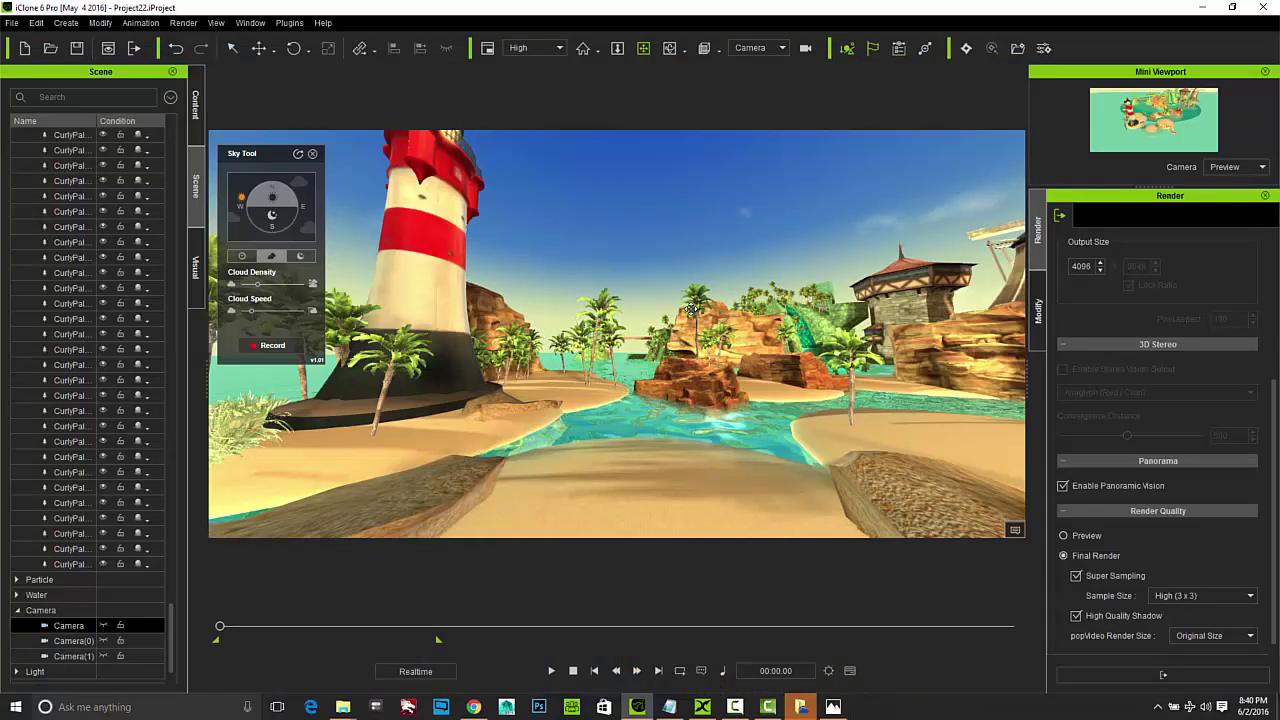
Switch the viewport to the Preview camera and disable Panoramic Vision.
left_click(760, 48)
left_click(763, 63)
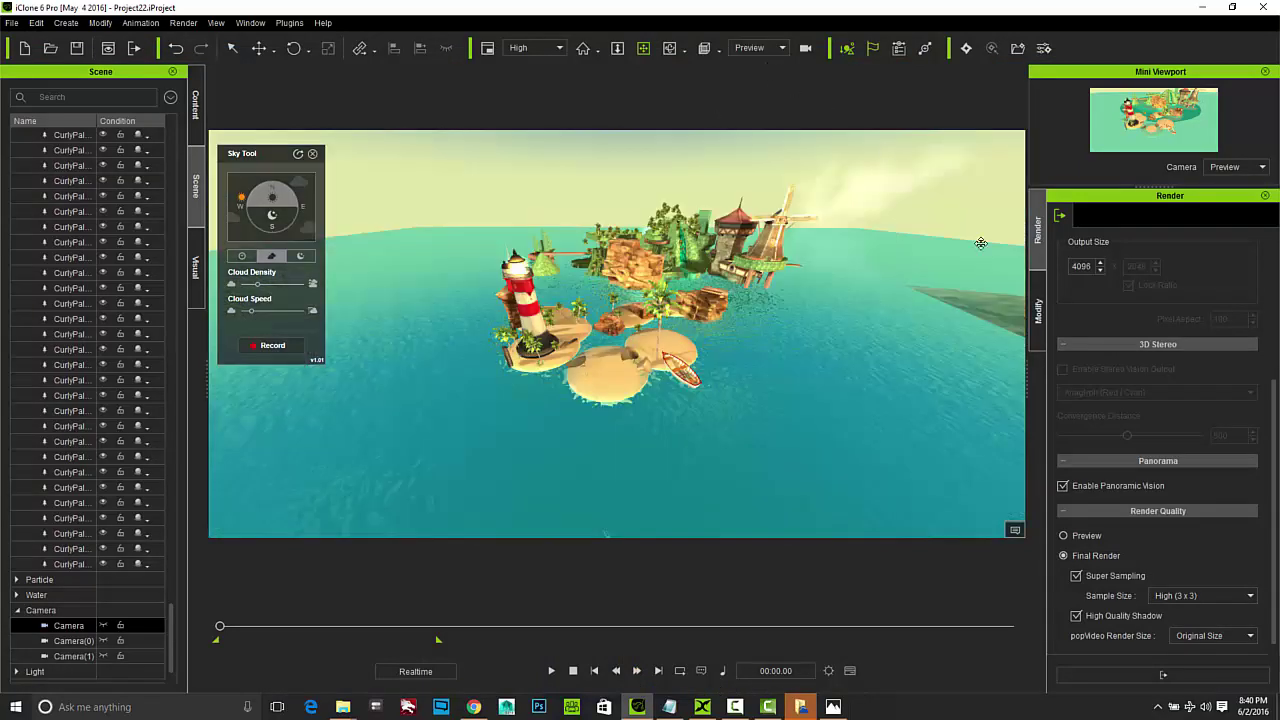
left_click(1062, 486)
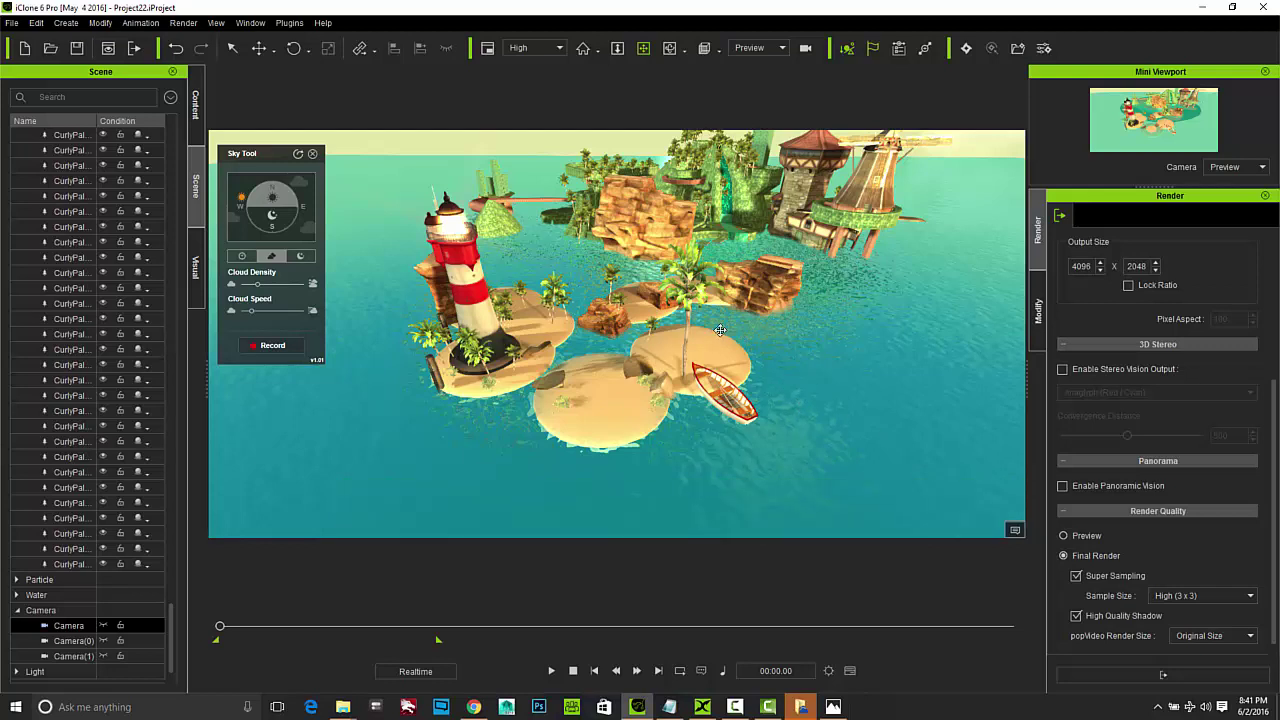
Orbit the preview toward the windmill and mountain island, then look through Camera(0).
right_click_drag(709, 332, 891, 316)
right_click_drag(801, 338, 935, 397)
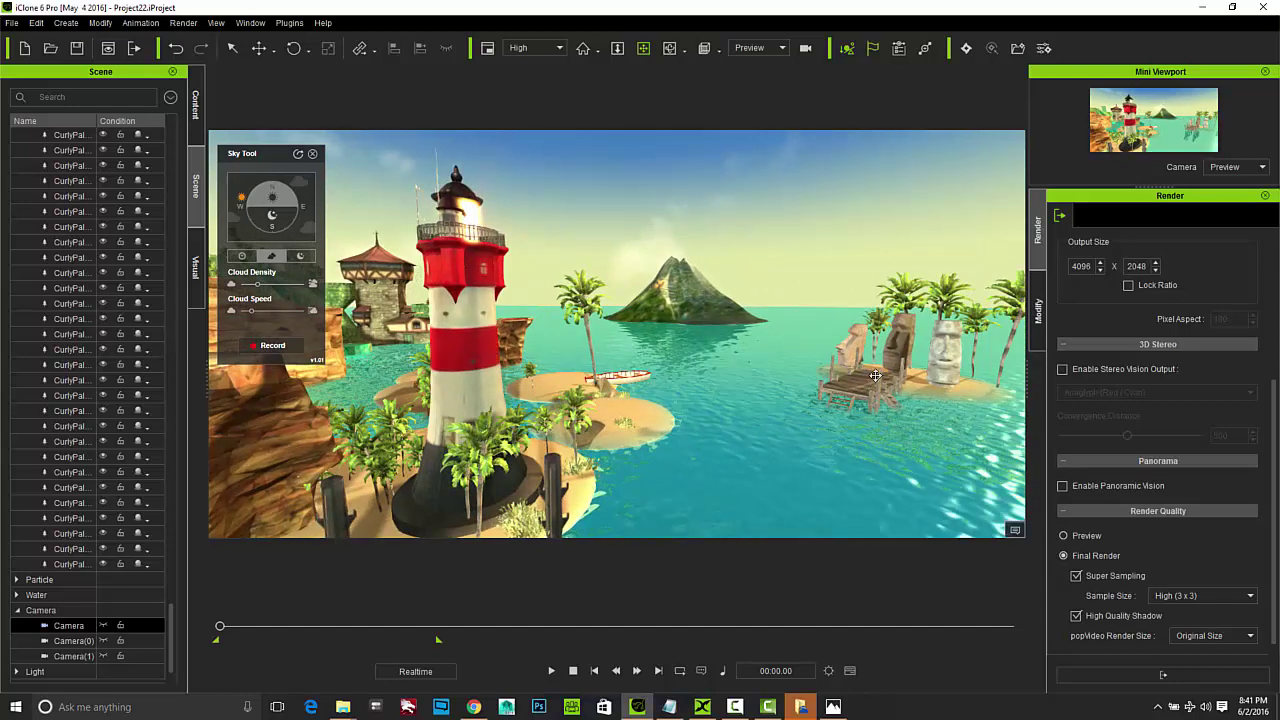
left_click(765, 48)
left_click(764, 99)
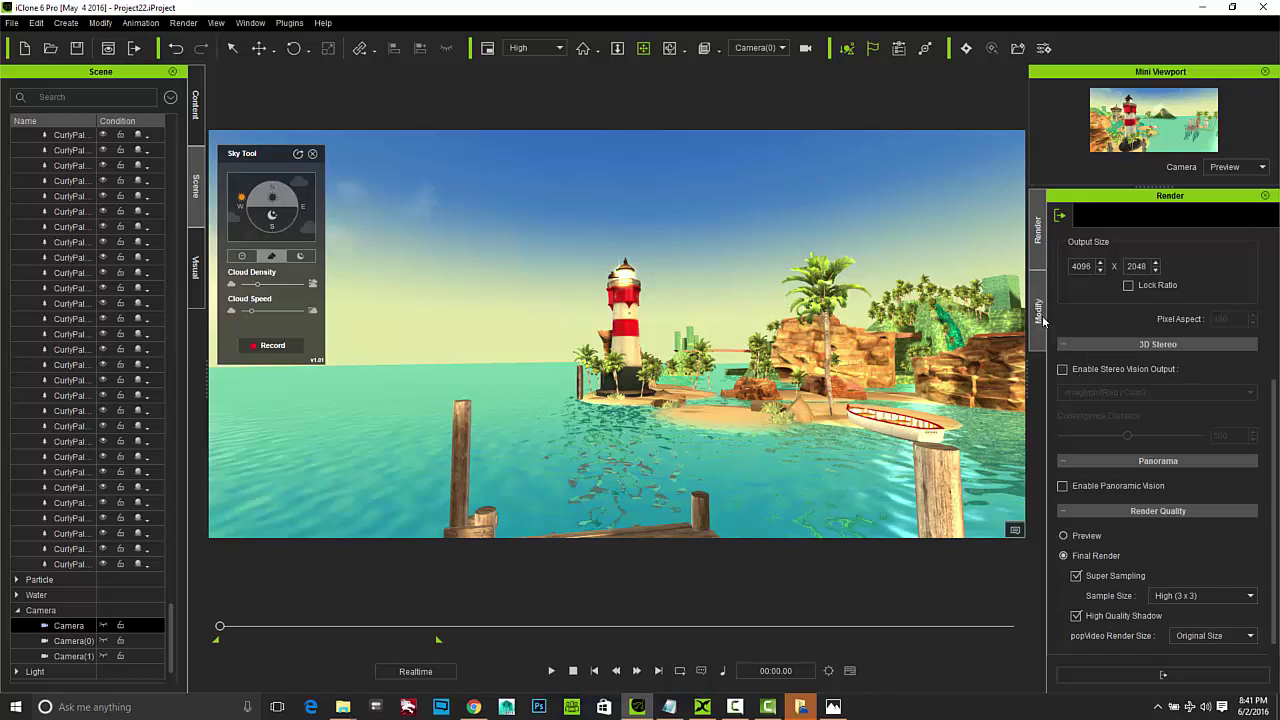
Re-enable Panoramic Vision and render the dock panorama as the PNG still dockview.
left_click(1063, 486)
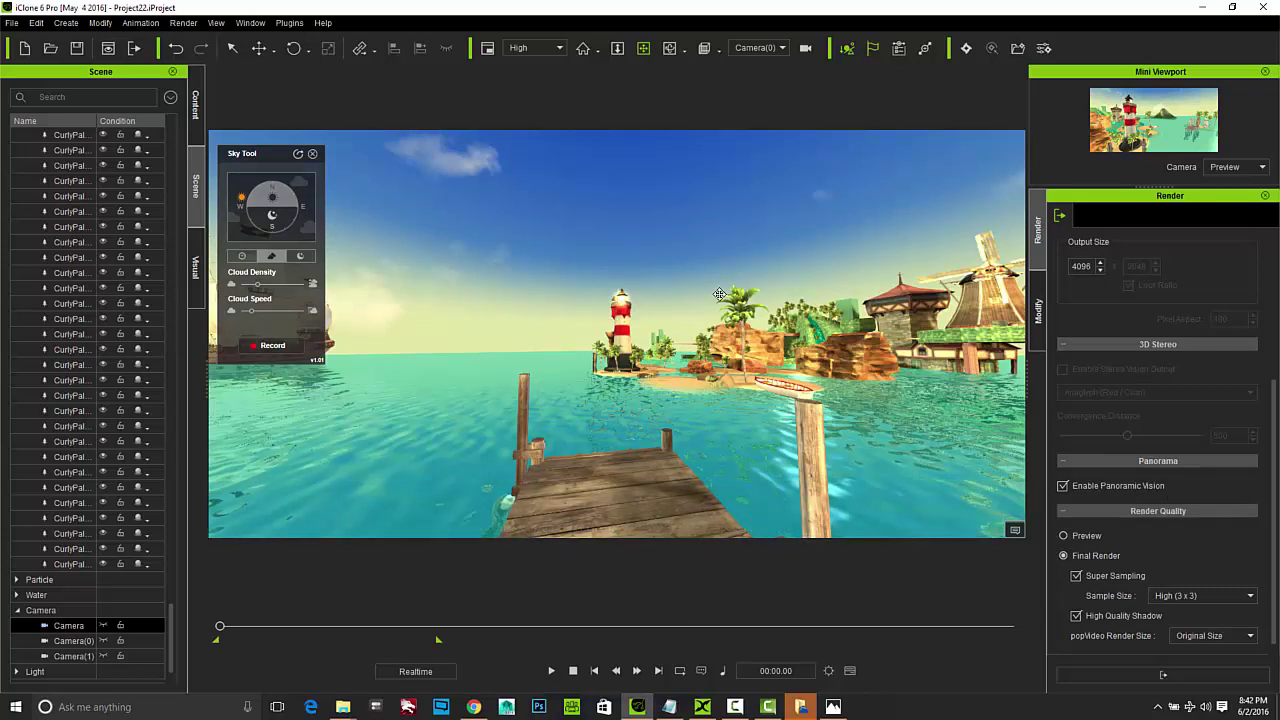
left_click(1200, 682)
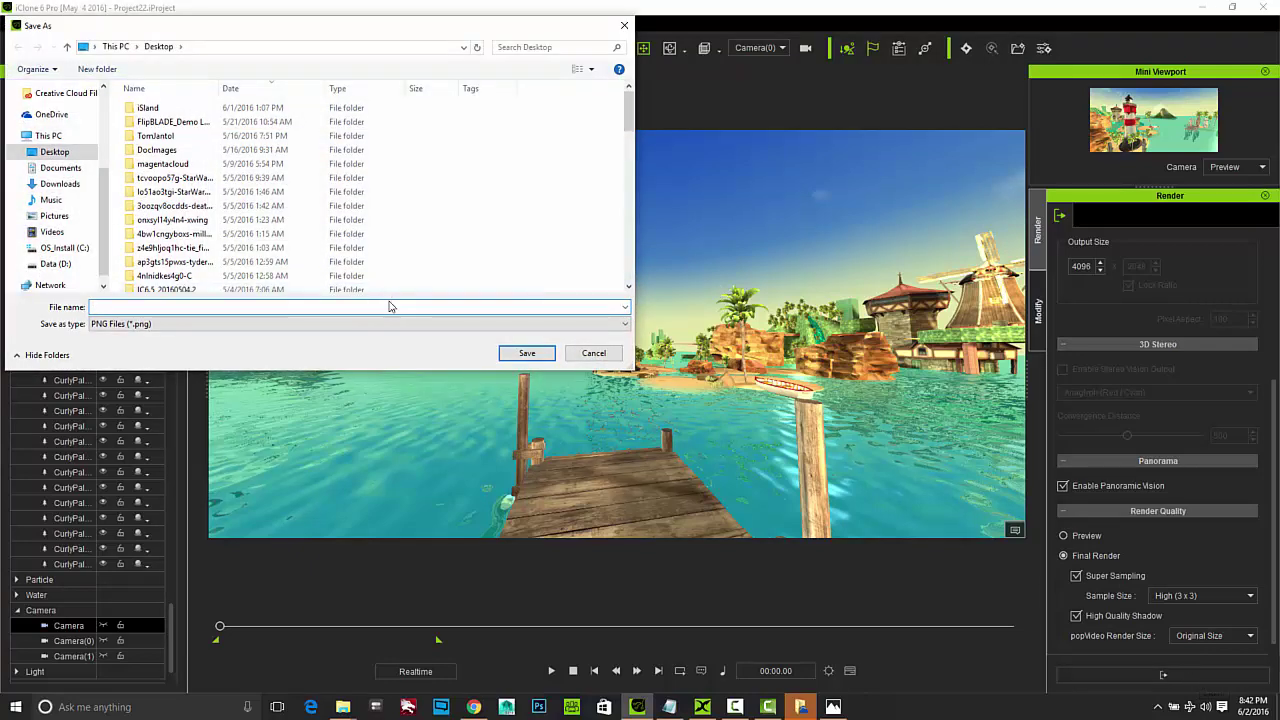
type("docky")
key("Return")
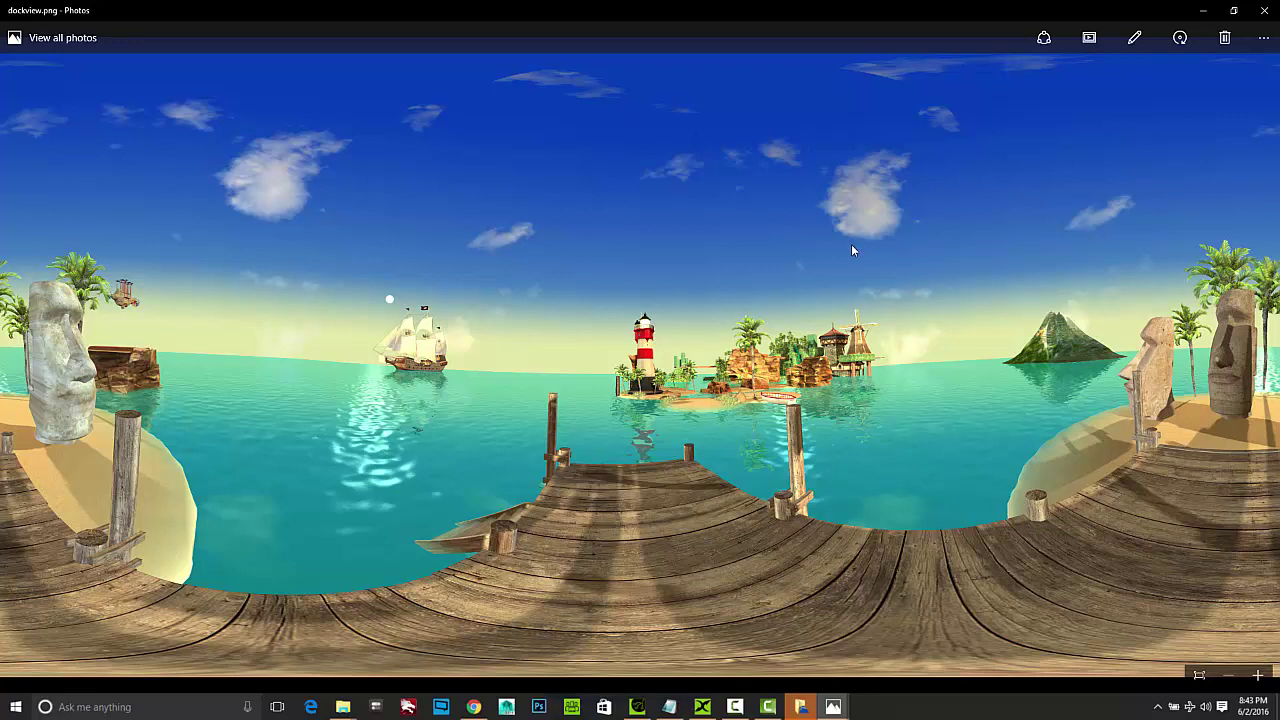
Minimize Photos after checking the dockview.png panorama to get back to iClone.
left_click(1207, 26)
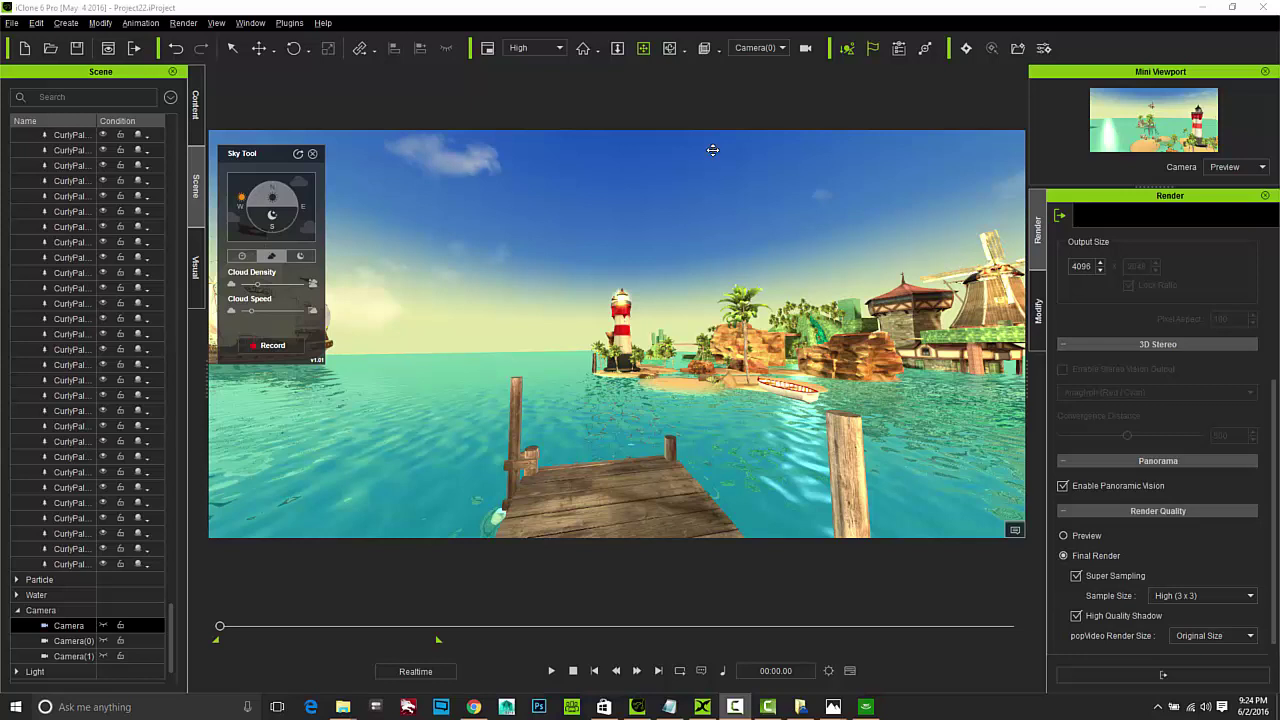
Play the animation from the Preview camera, orbiting the view toward the sun.
left_click(766, 48)
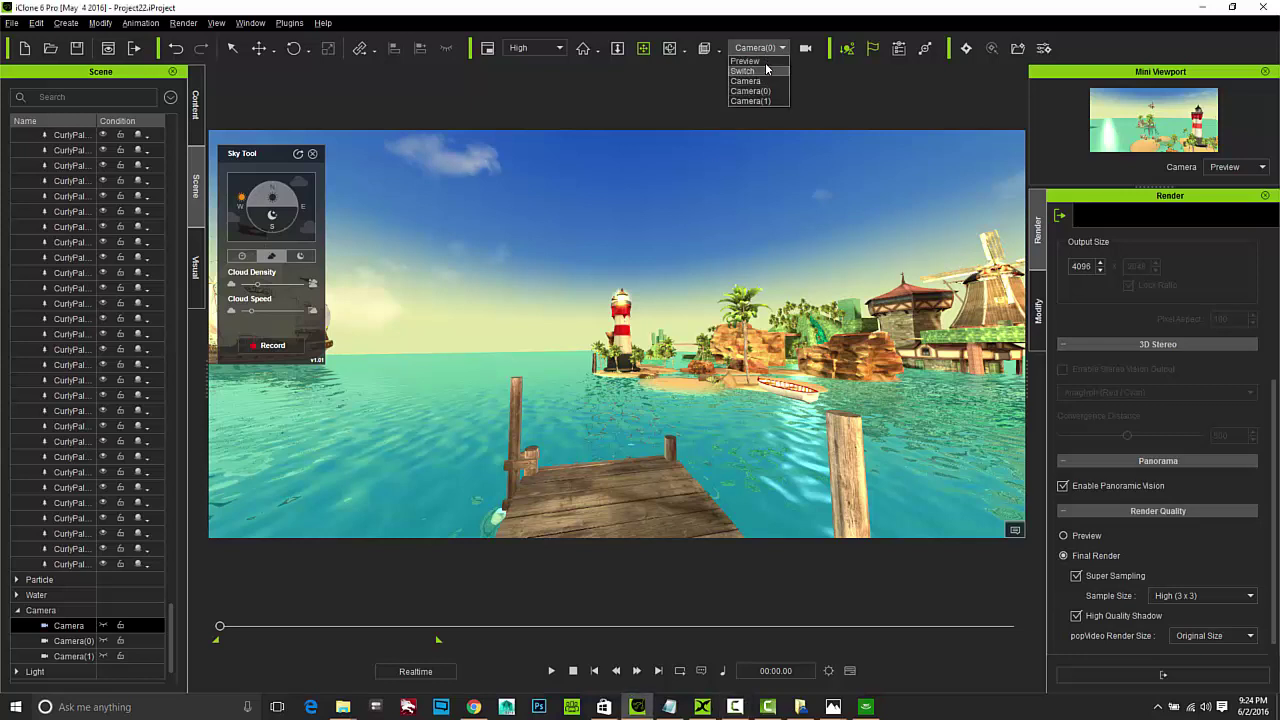
left_click(765, 61)
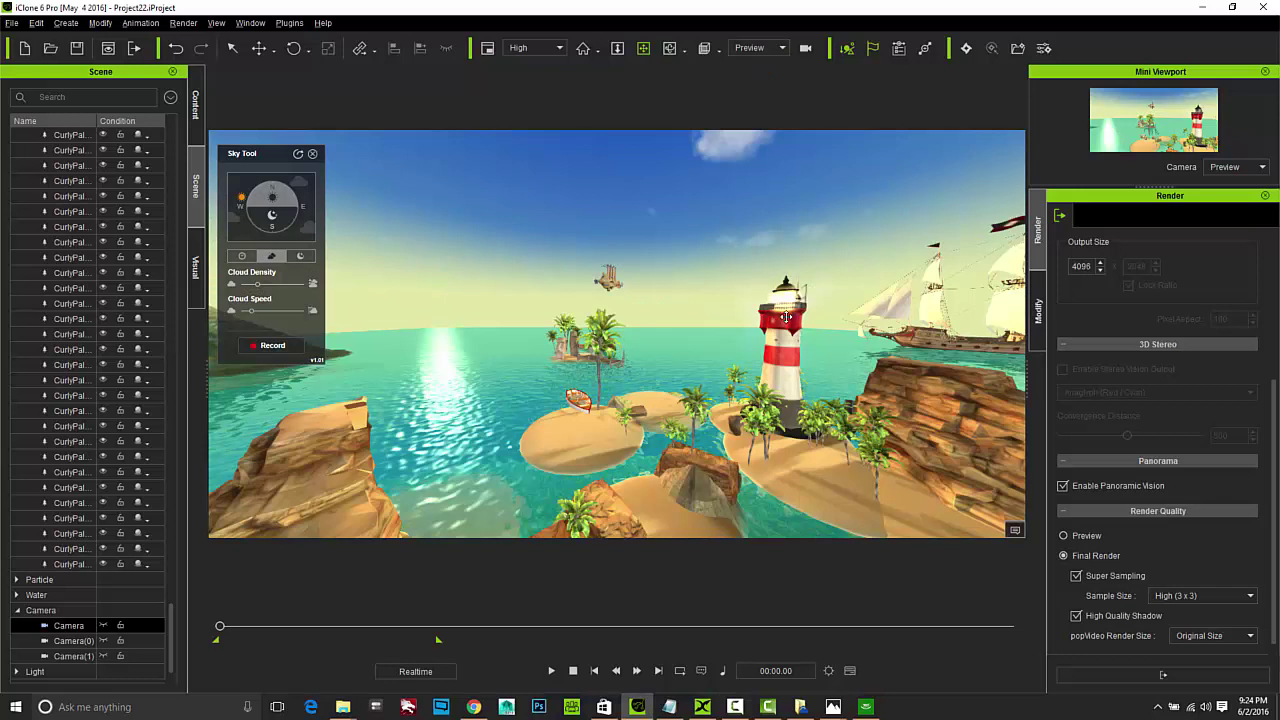
left_click(552, 672)
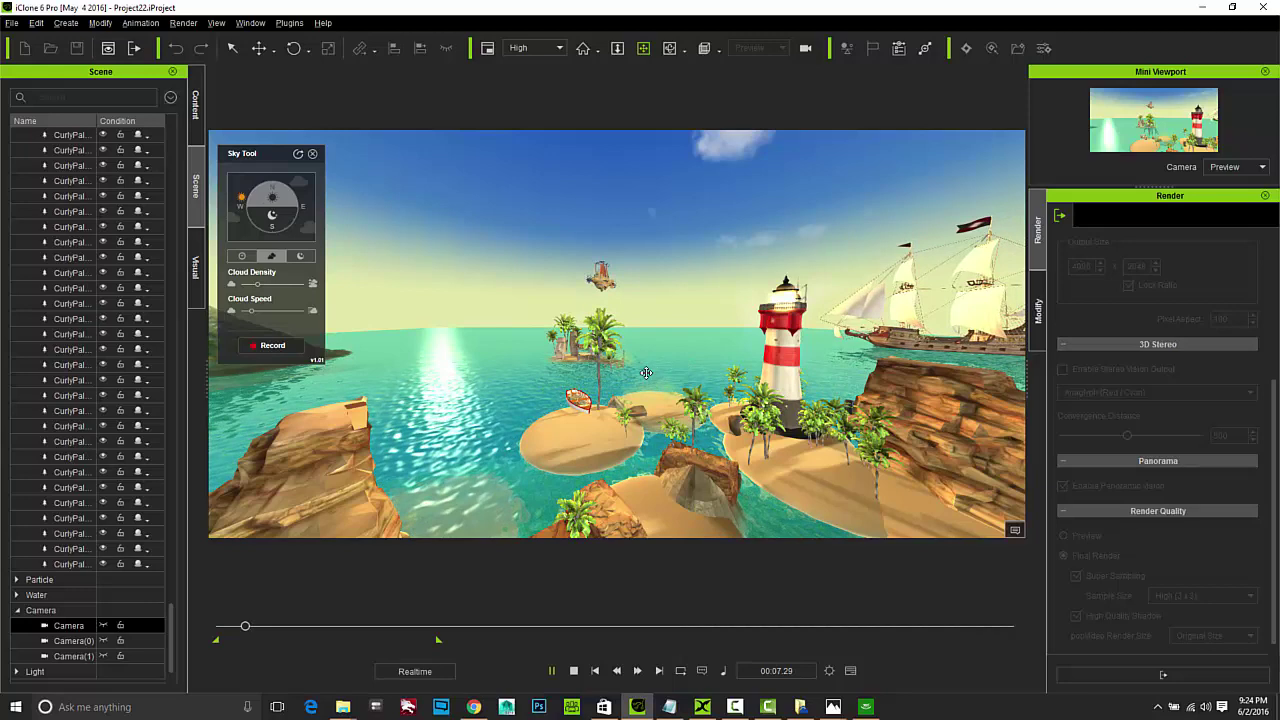
right_click_drag(646, 373, 640, 316)
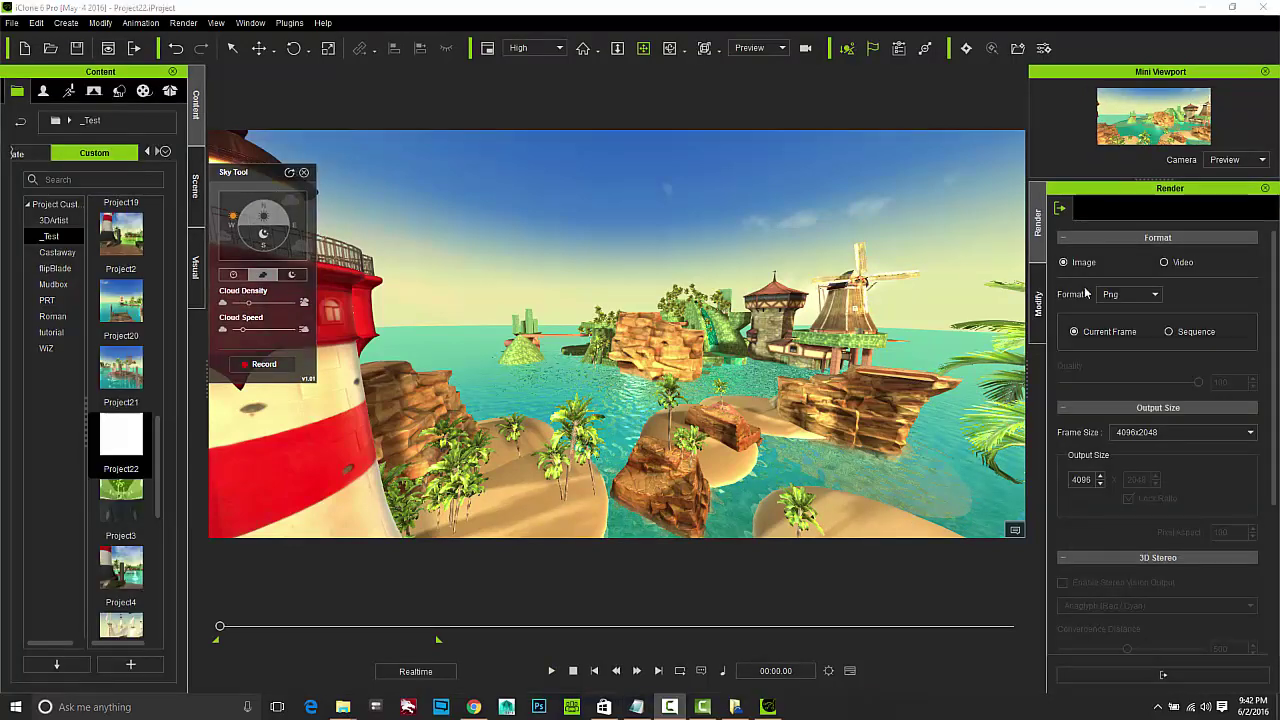
left_click(1165, 263)
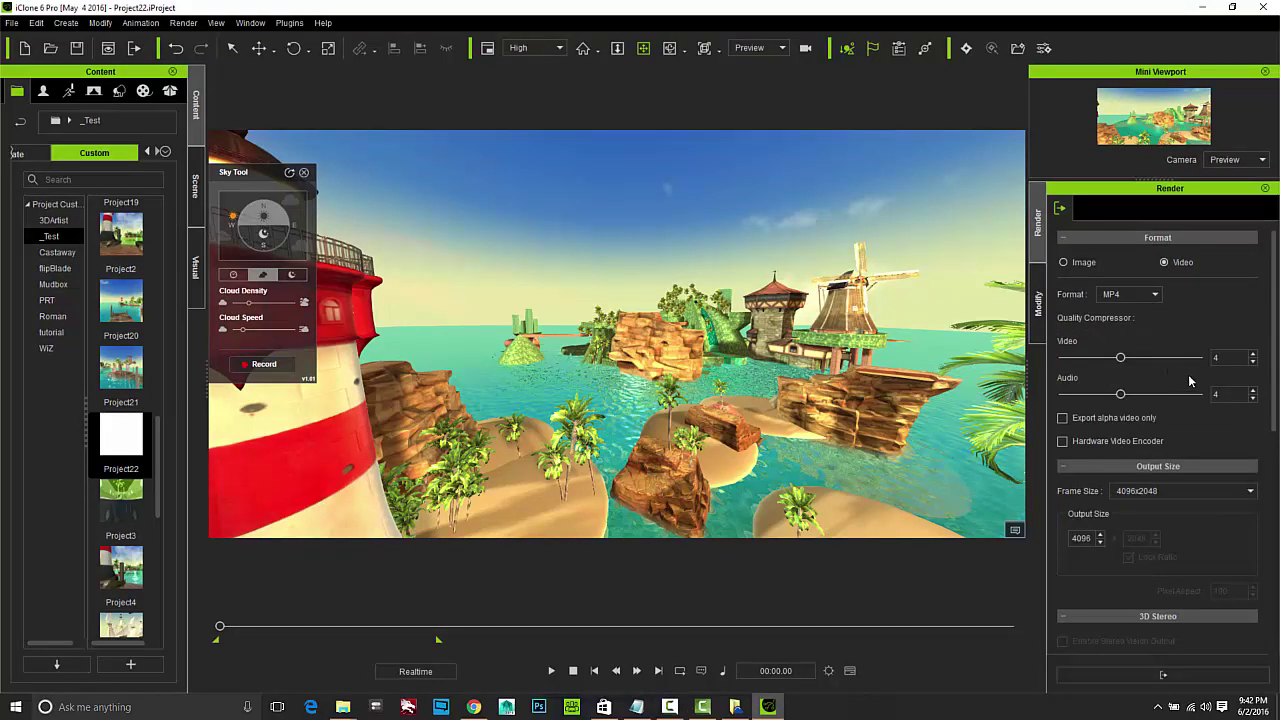
scroll(1273, 325, "down", 1)
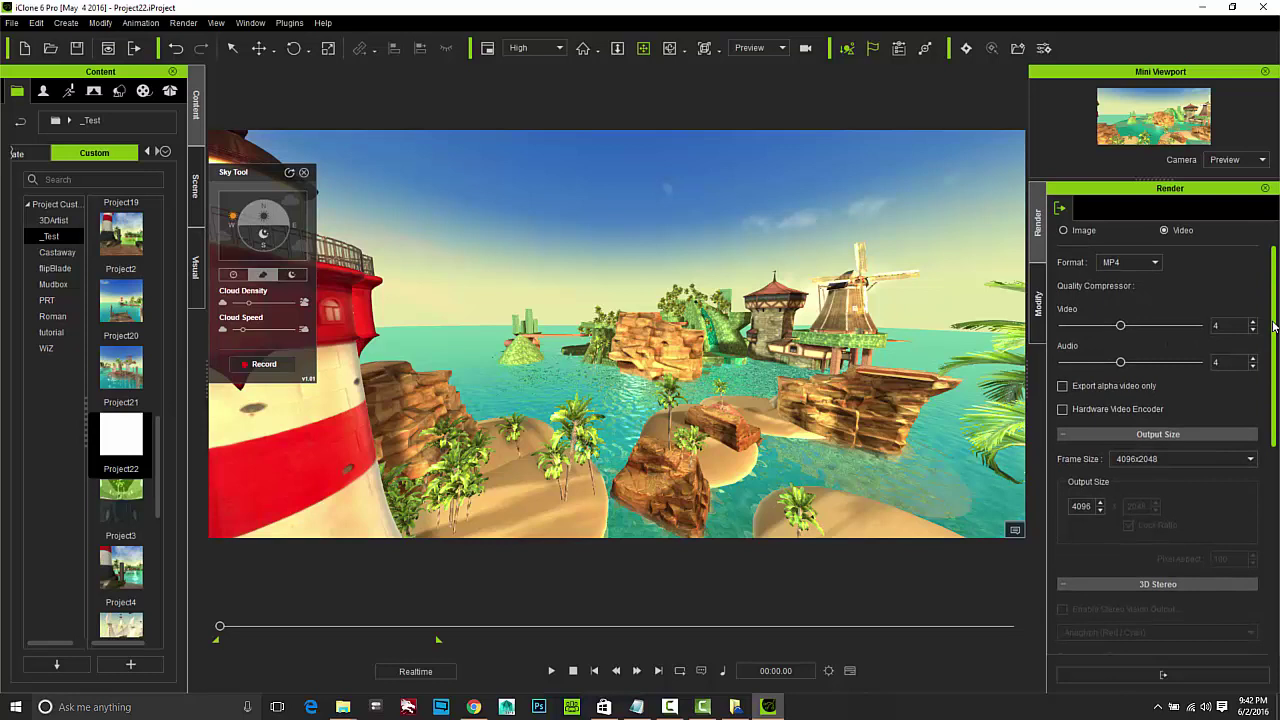
left_click_drag(1273, 325, 1276, 431)
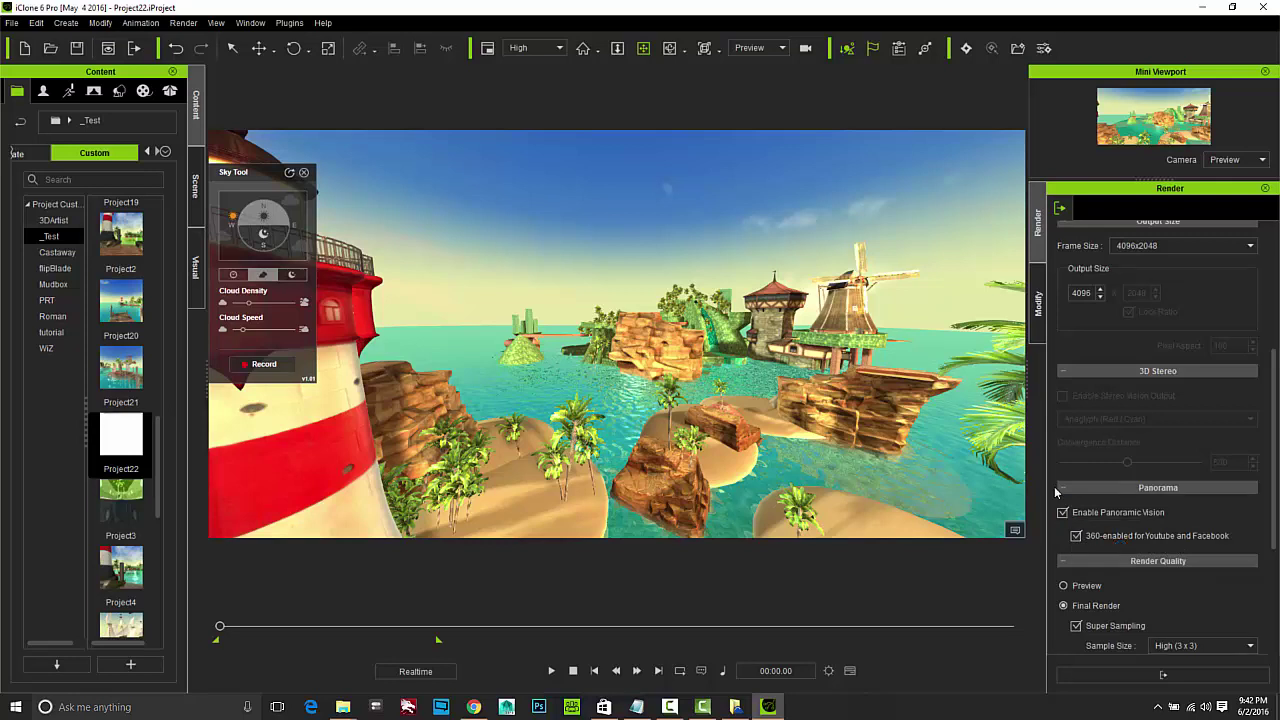
View through the scene's Camera and keep the 4096x2048 panorama frame size.
left_click(760, 48)
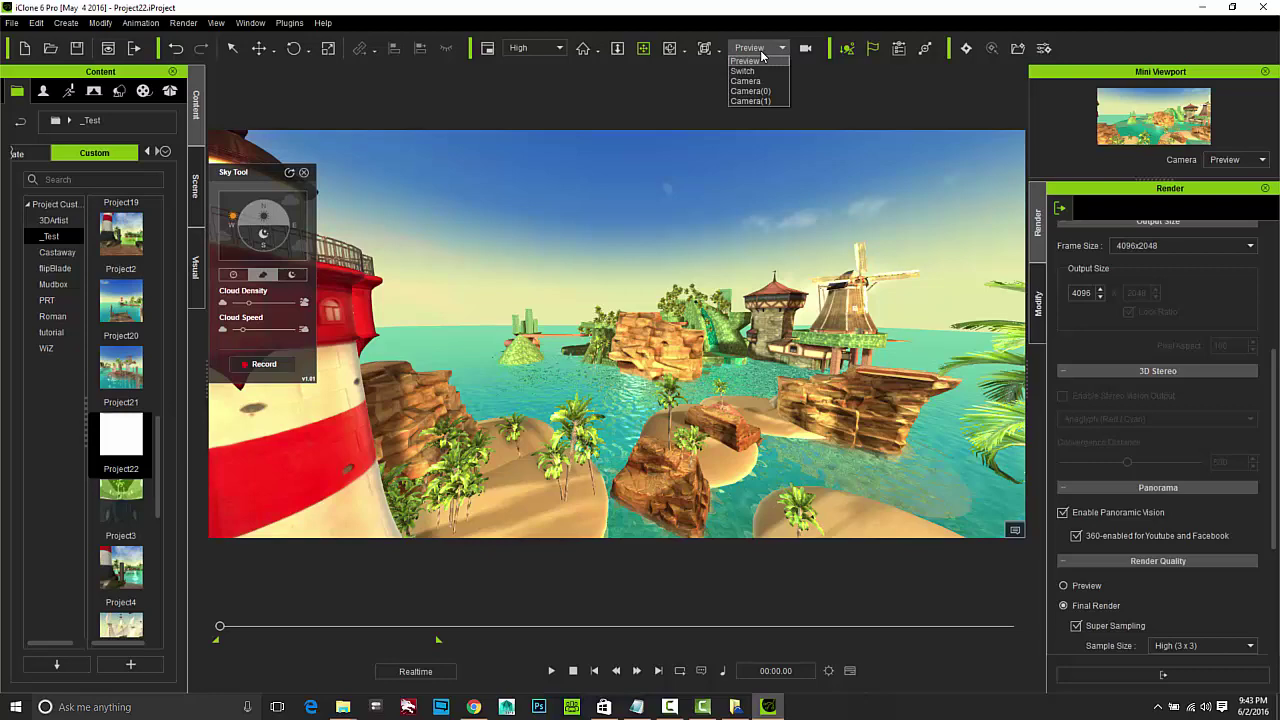
left_click(760, 81)
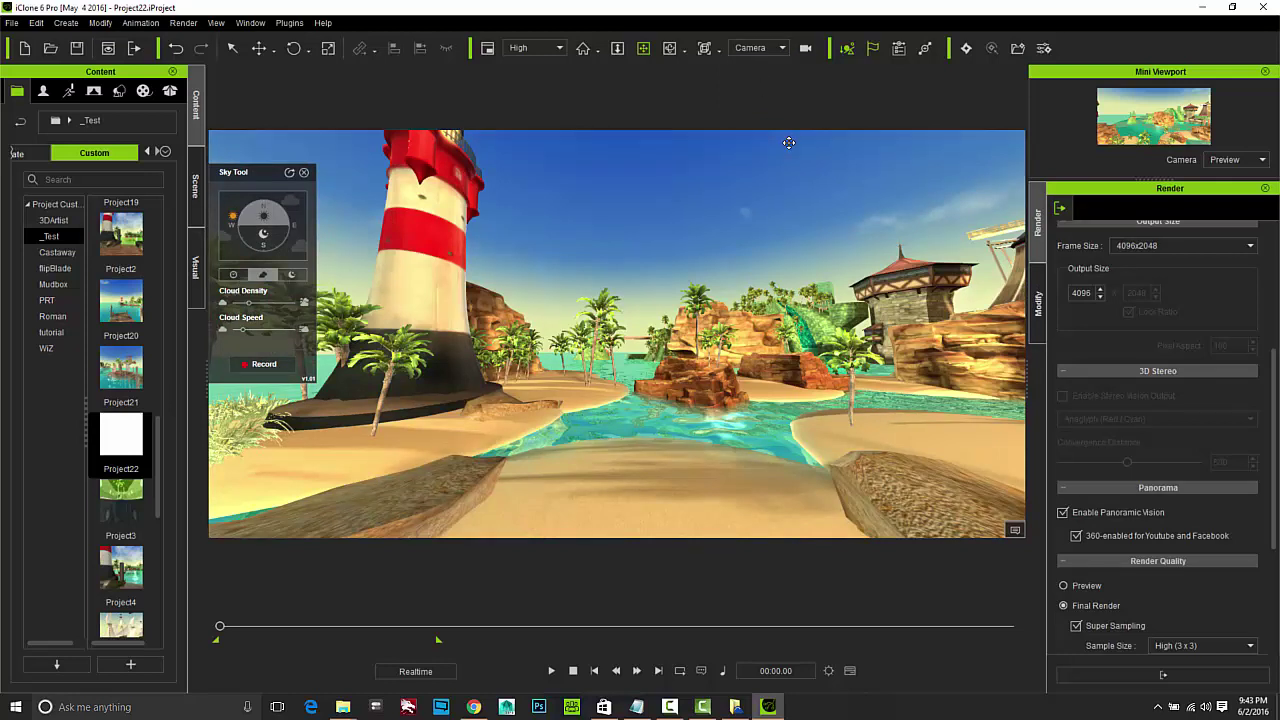
scroll(1173, 294, "up", 1)
scroll(1180, 298, "up", 2)
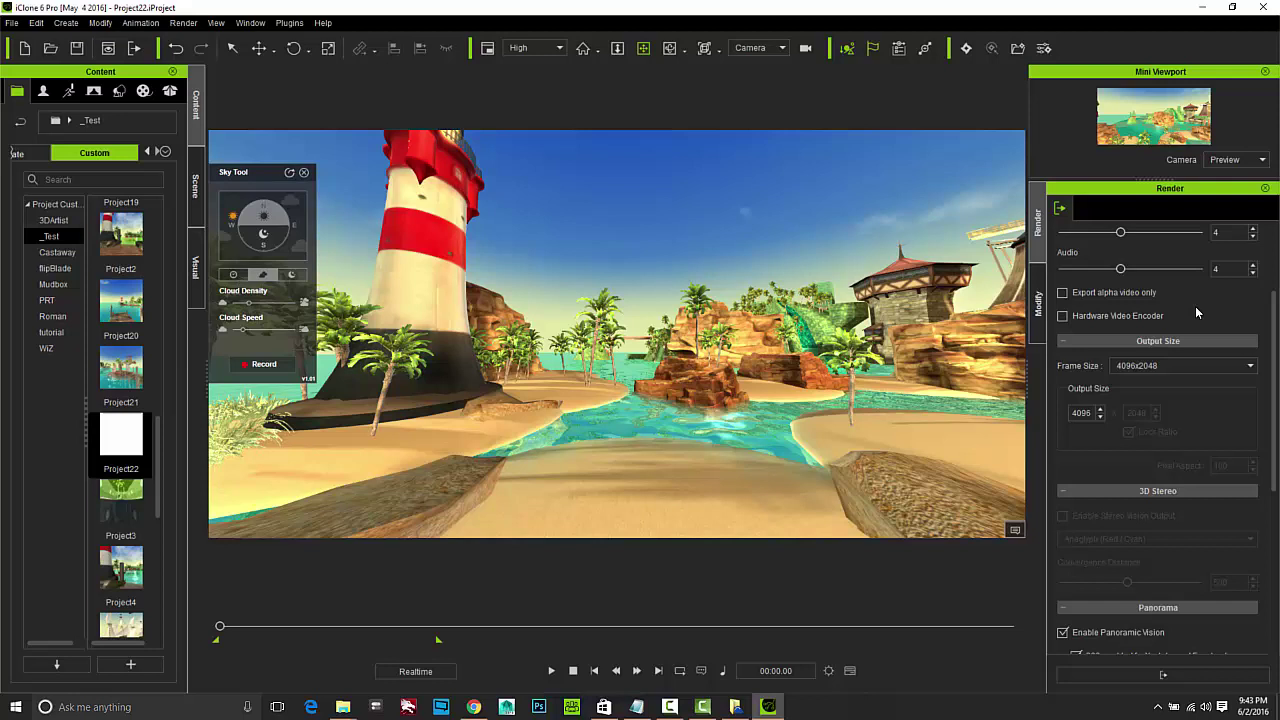
left_click(1198, 366)
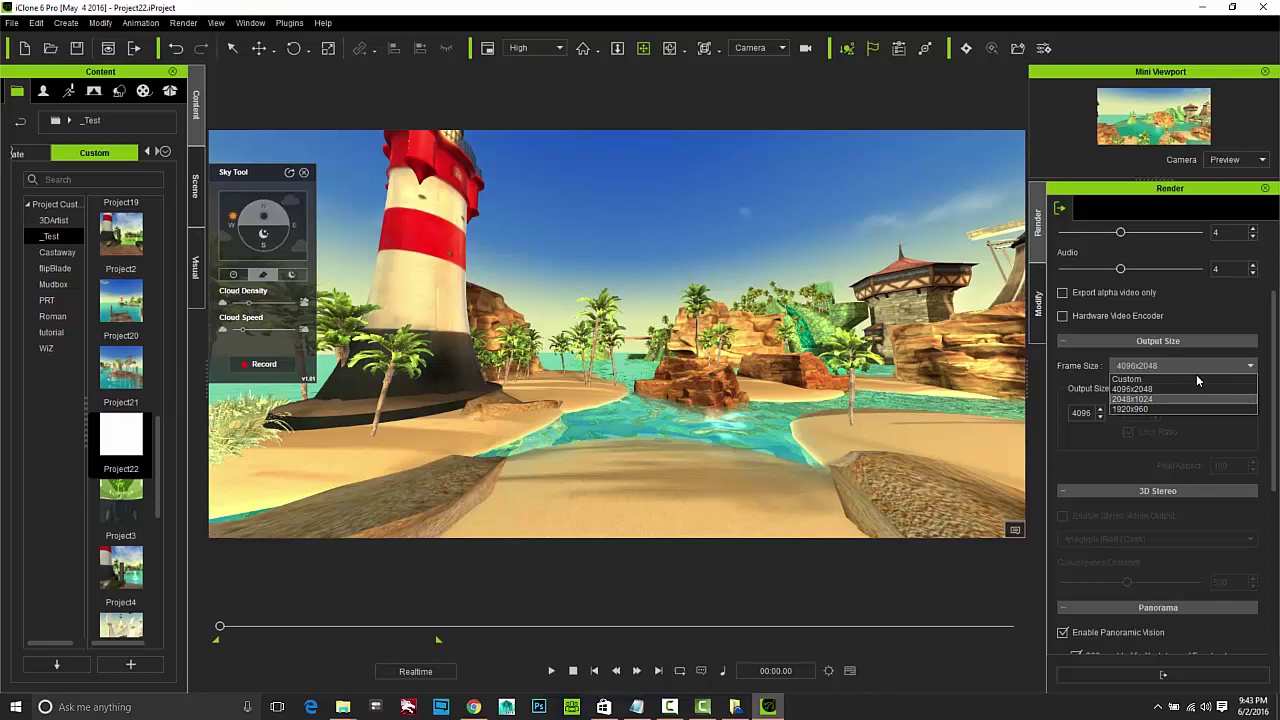
left_click_drag(1273, 348, 1276, 387)
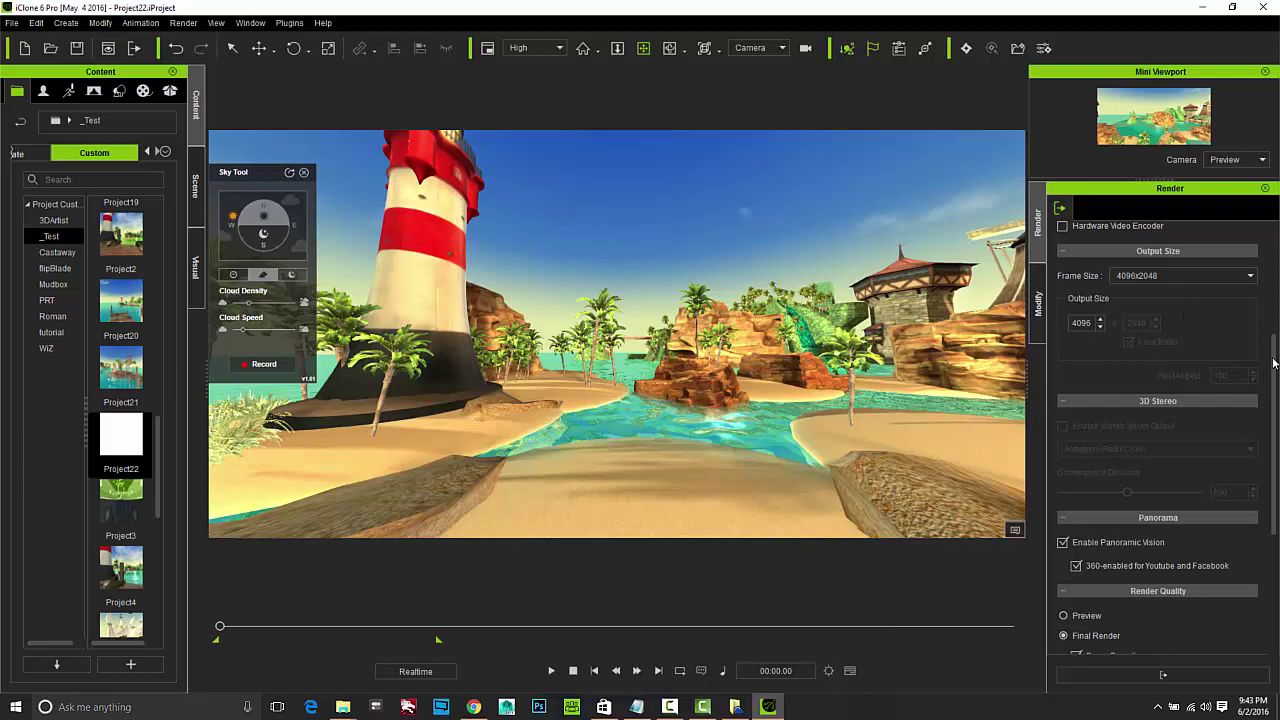
Keep the super sampling Sample Size at High (3 x 3).
scroll(1277, 434, "down", 3)
scroll(1277, 434, "down", 3)
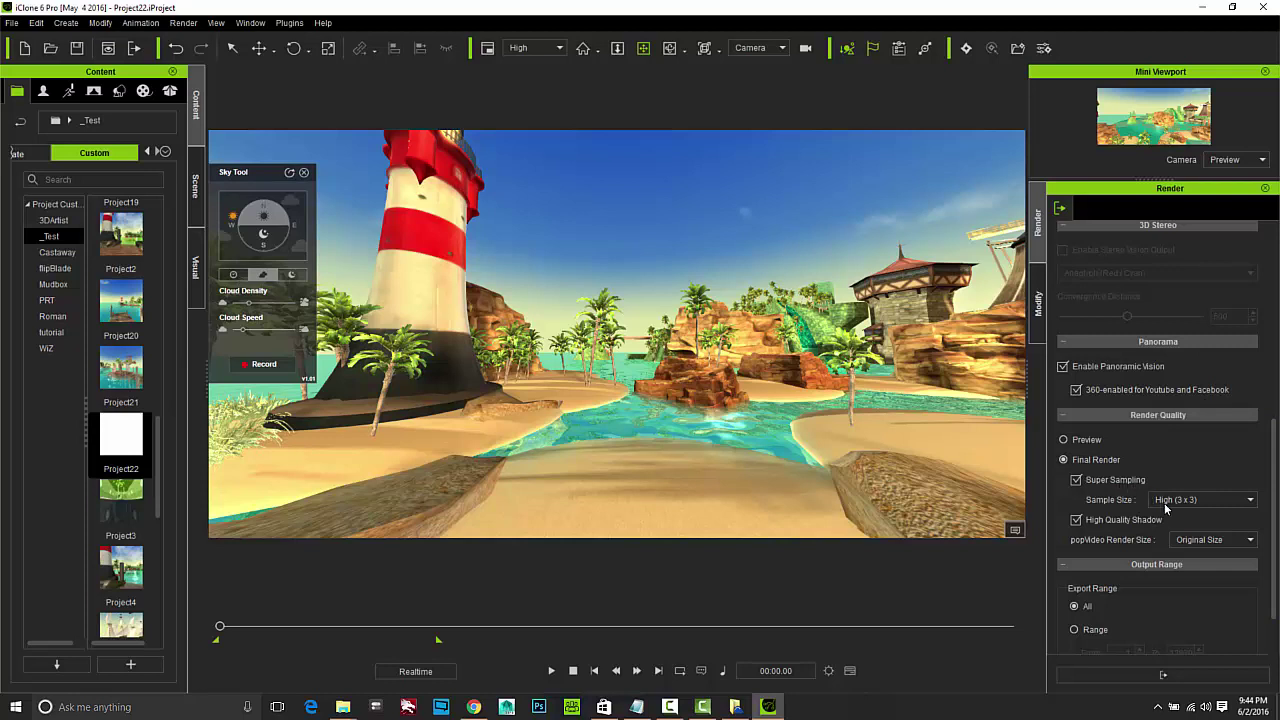
left_click(1225, 500)
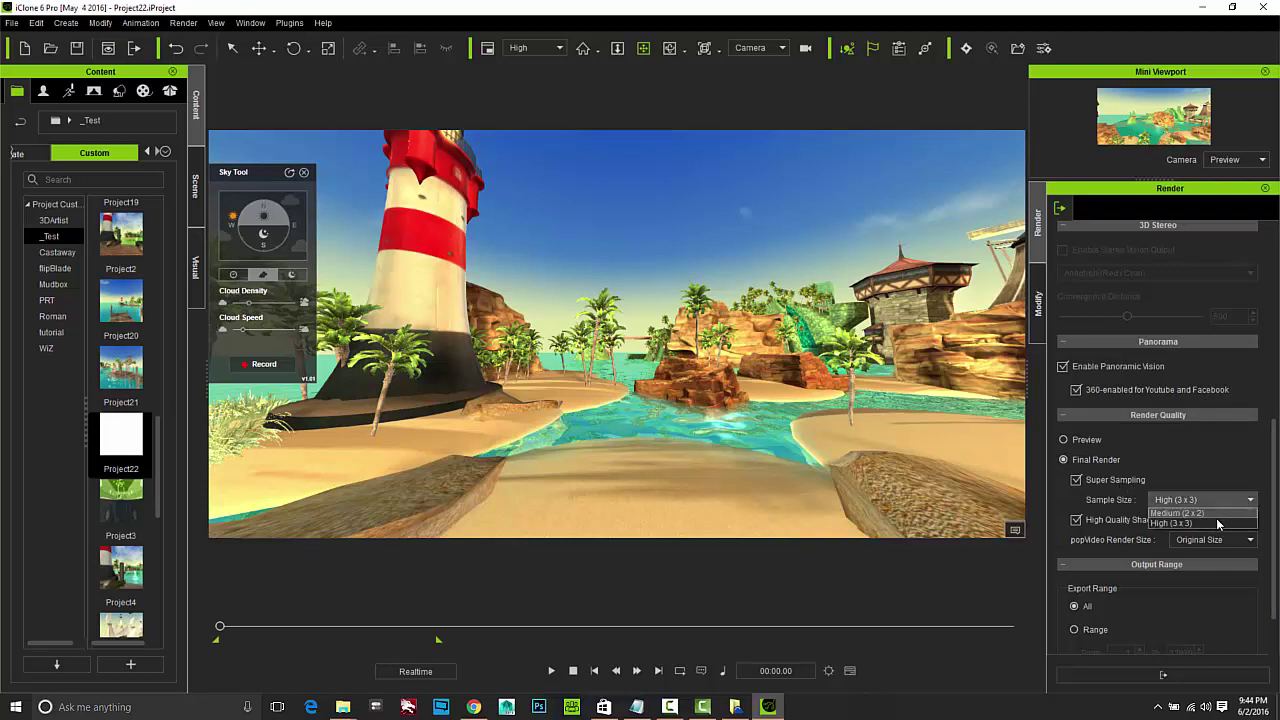
left_click(1206, 521)
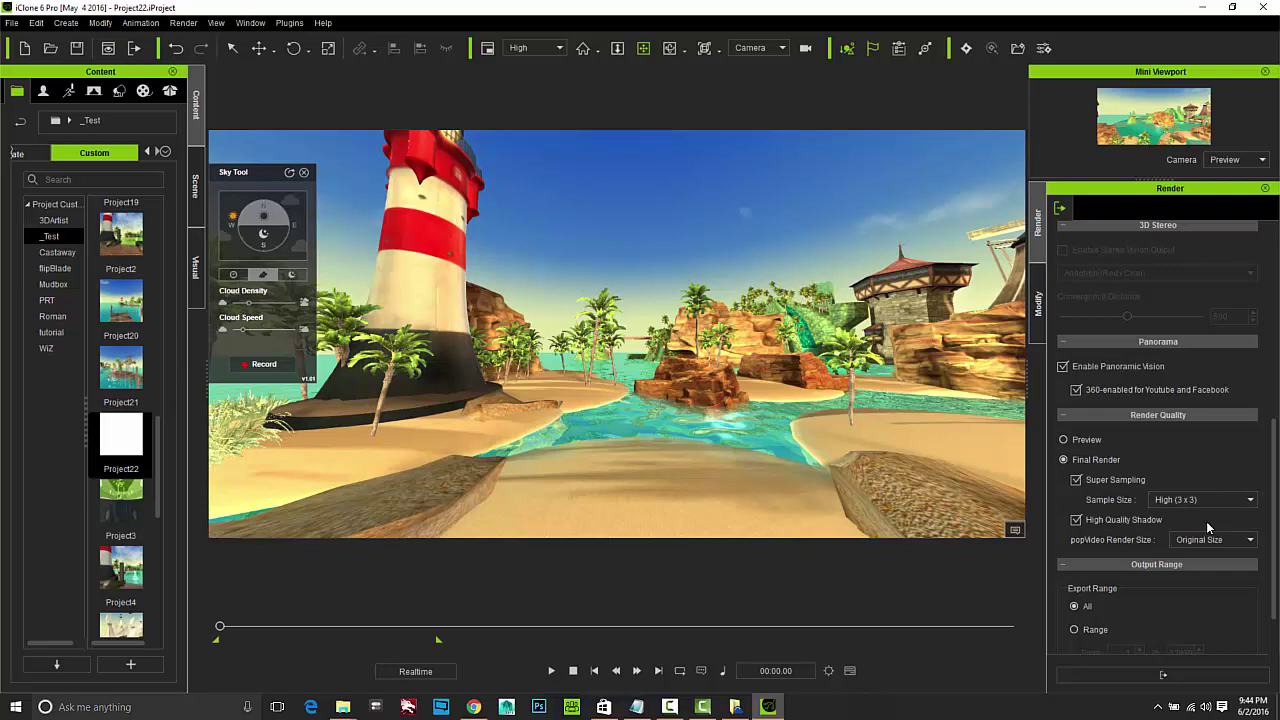
Set the output range to frames 1 to 3768 instead of all frames.
scroll(1275, 490, "down", 1)
left_click_drag(1275, 490, 1274, 503)
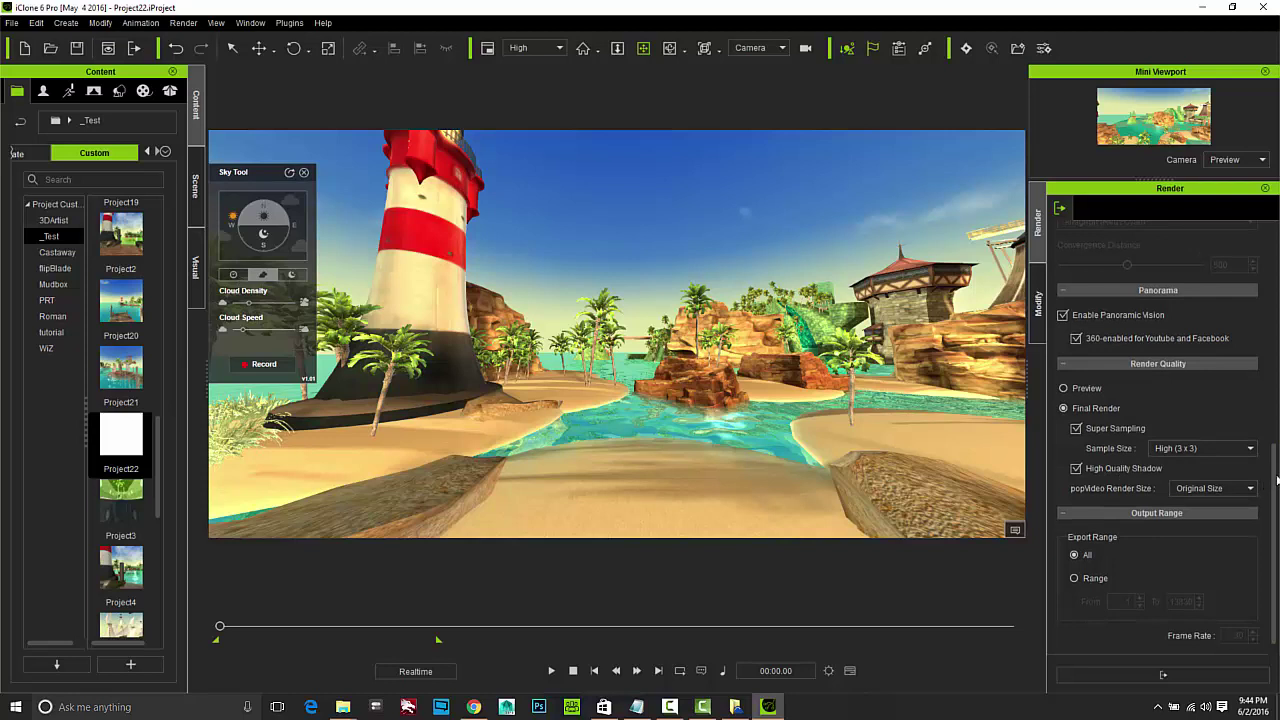
left_click_drag(1277, 481, 1275, 518)
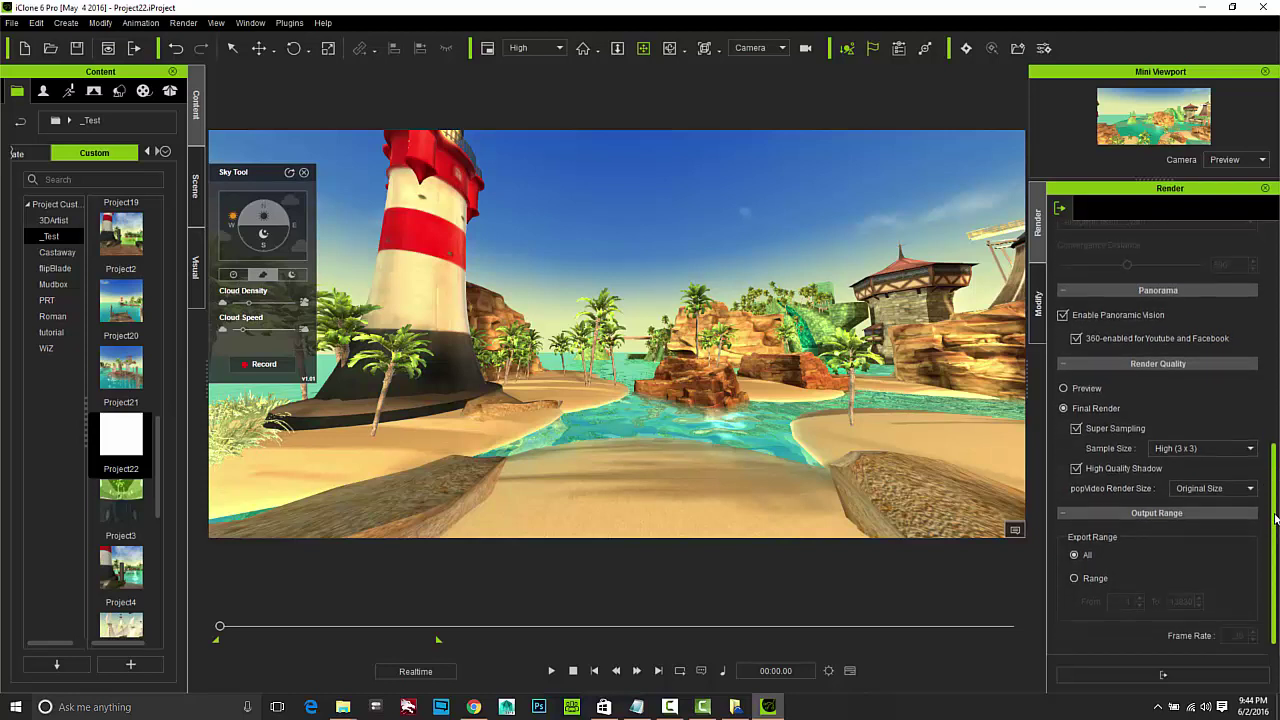
left_click(1076, 578)
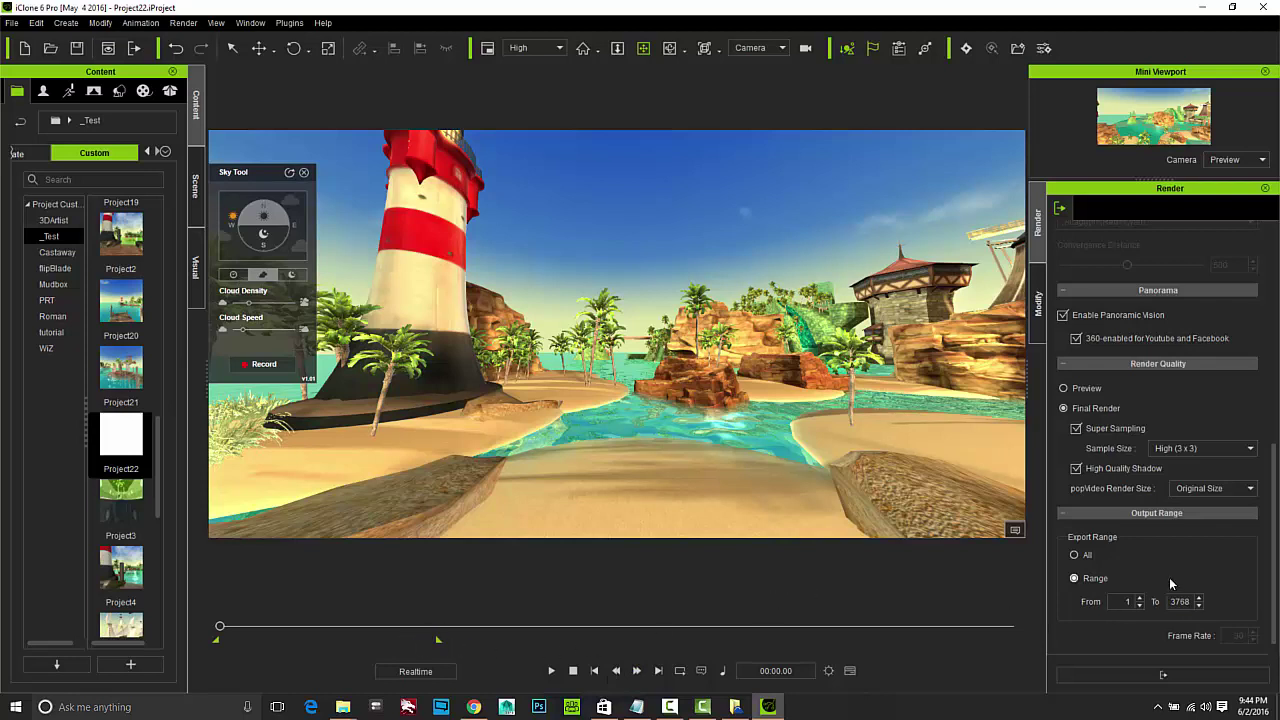
left_click_drag(1274, 580, 1265, 368)
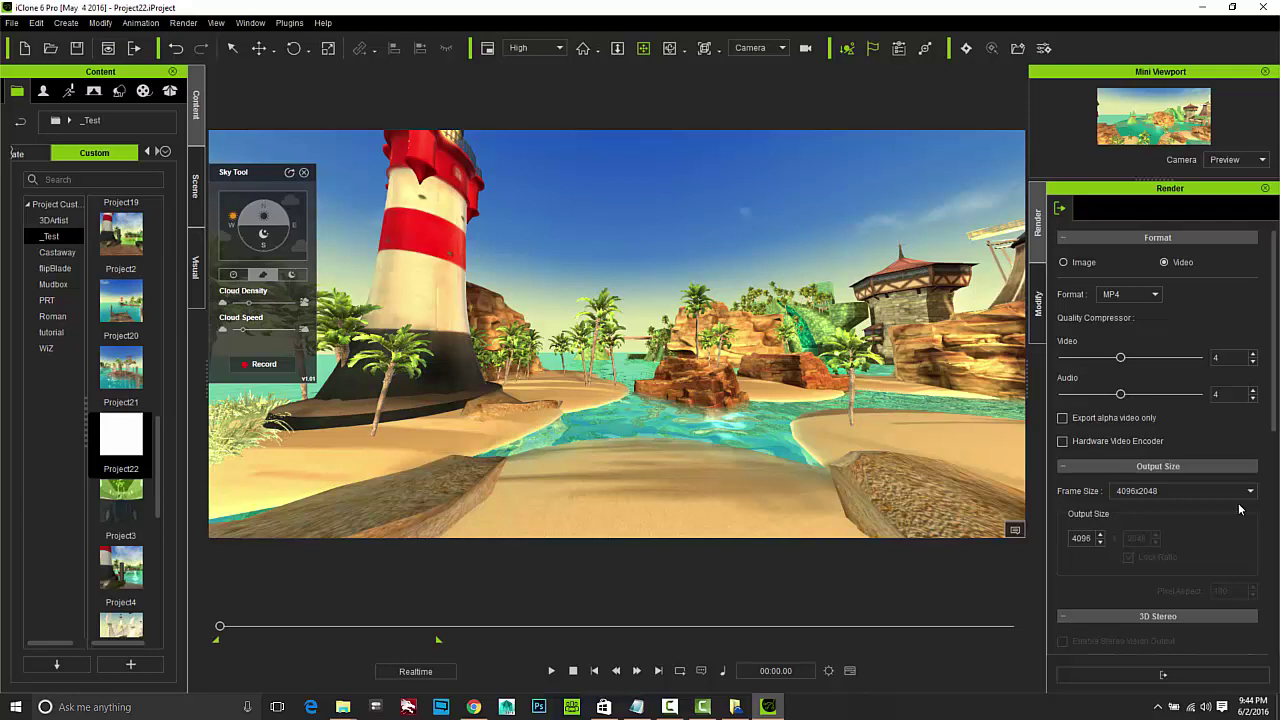
Export the 360° video as Waterbury02.mp4 in the iSland folder.
left_click(1140, 683)
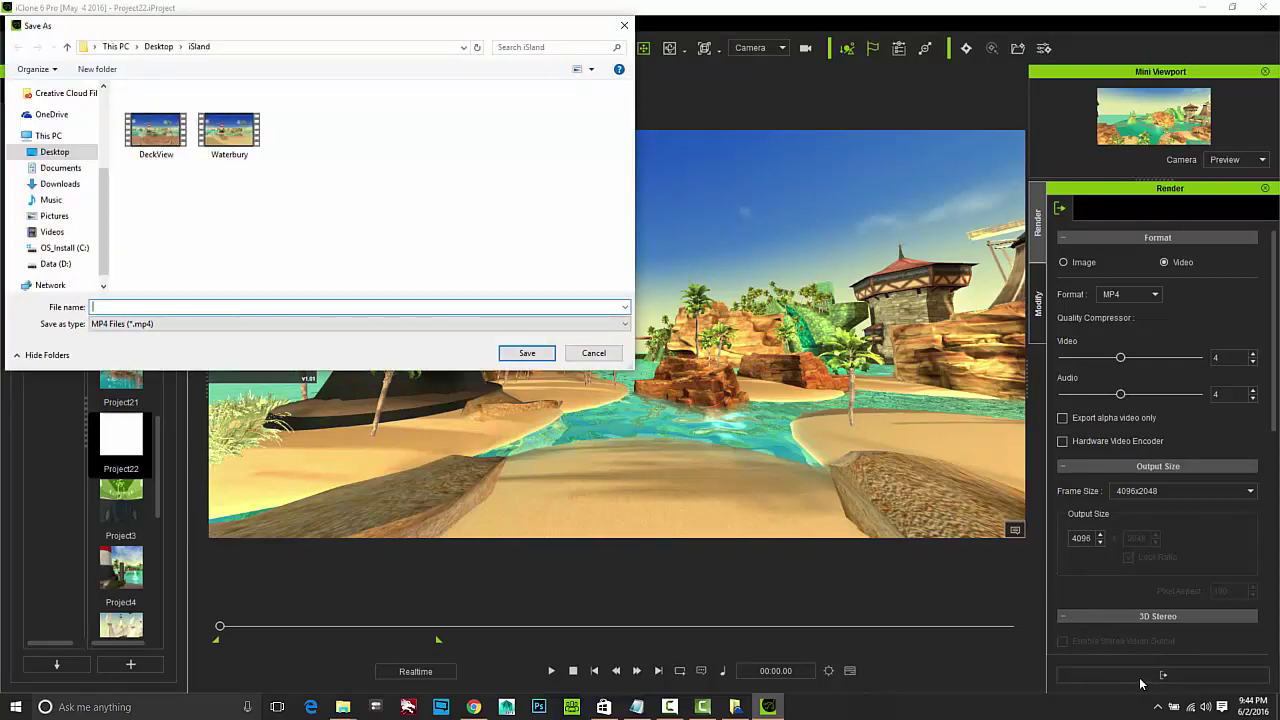
type("Wa")
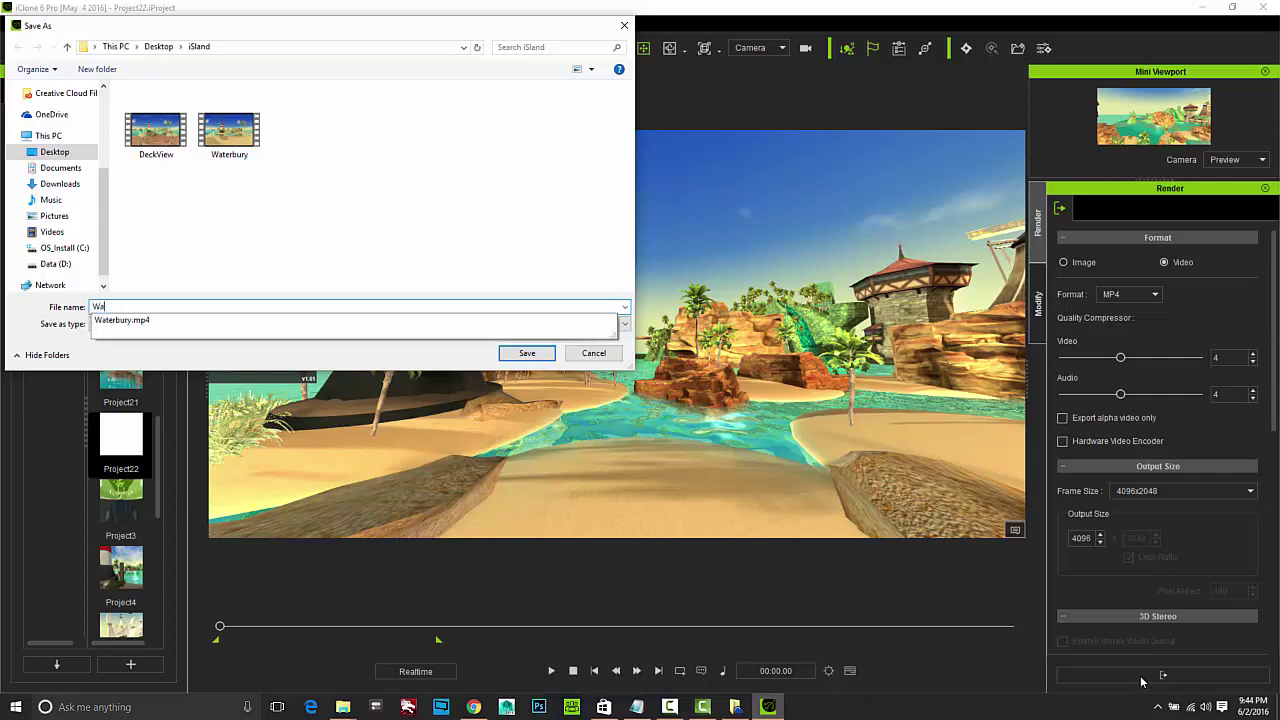
type("terbury02")
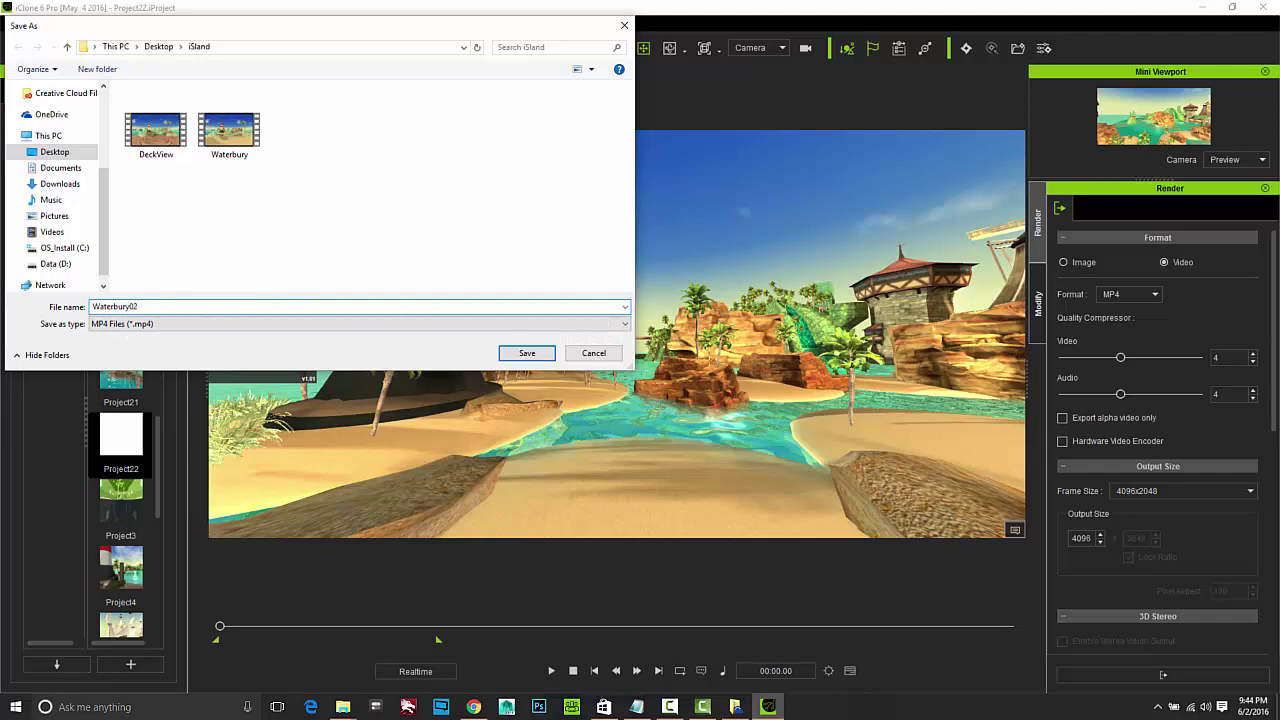
key("Return")
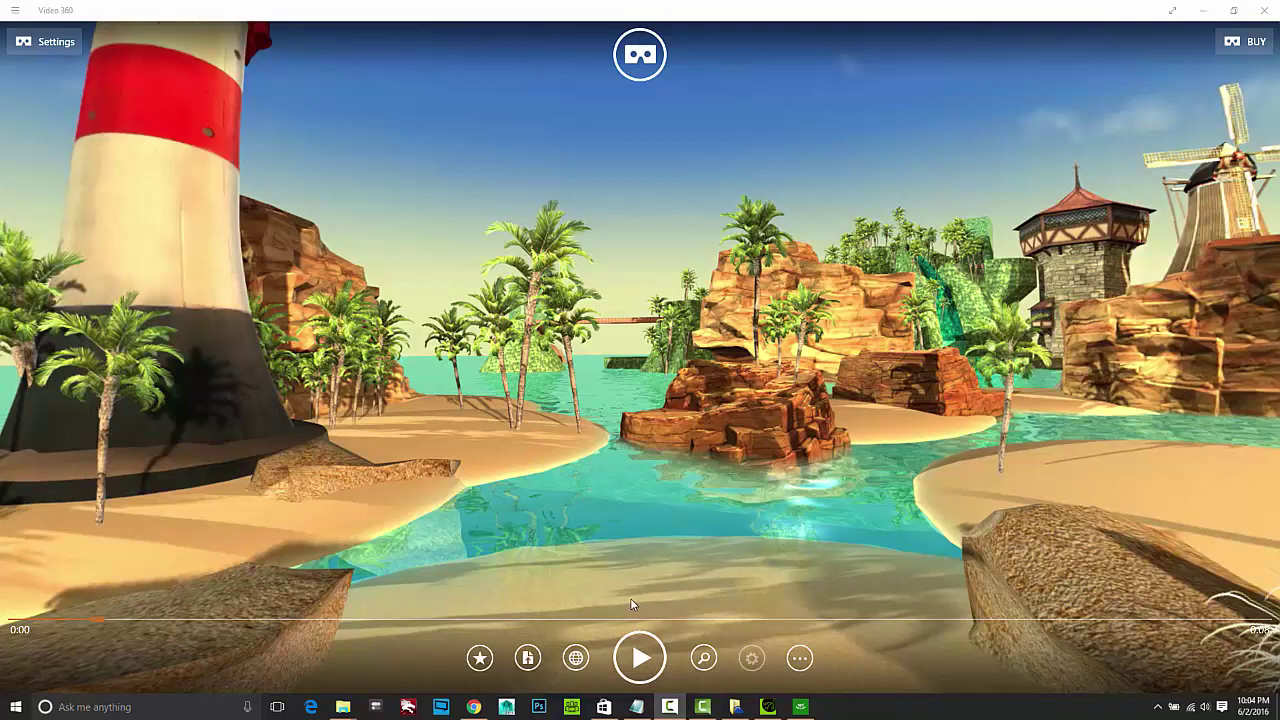
Play the 360° video and pan past the volcano, stone heads, flying ship and lighthouse.
left_click(640, 658)
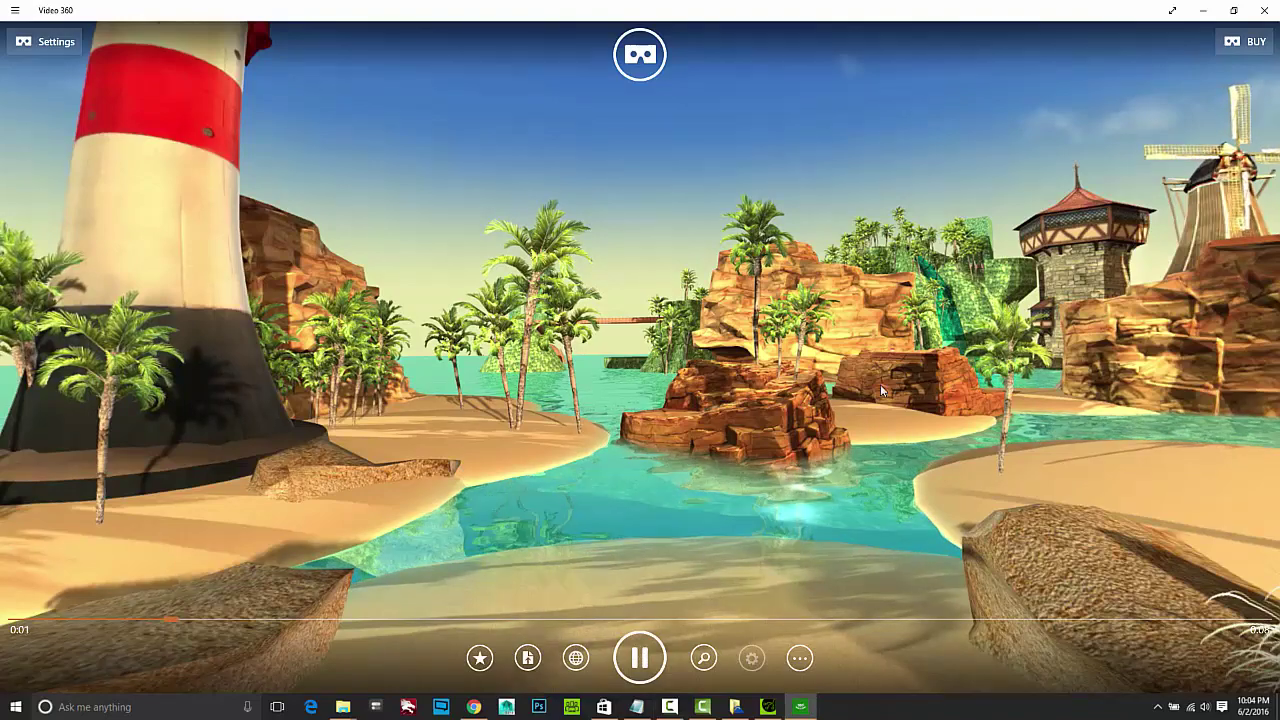
left_click_drag(880, 384, 561, 401)
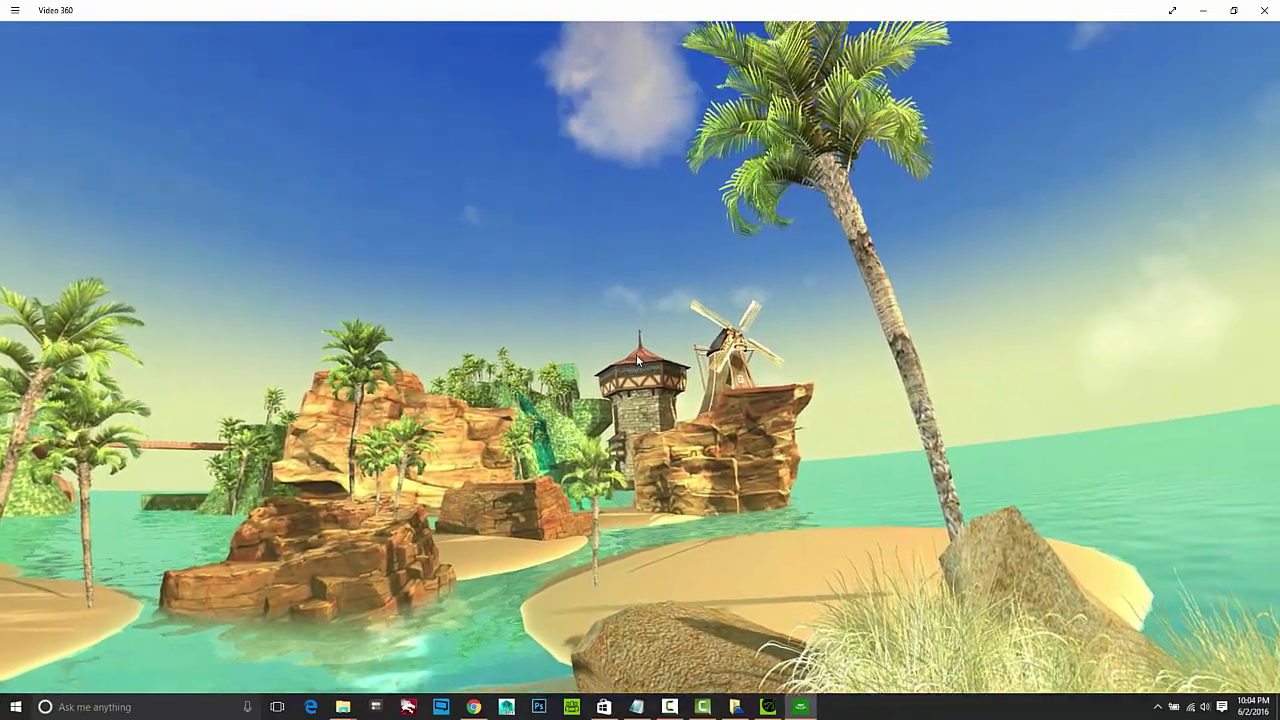
left_click_drag(637, 360, 614, 370)
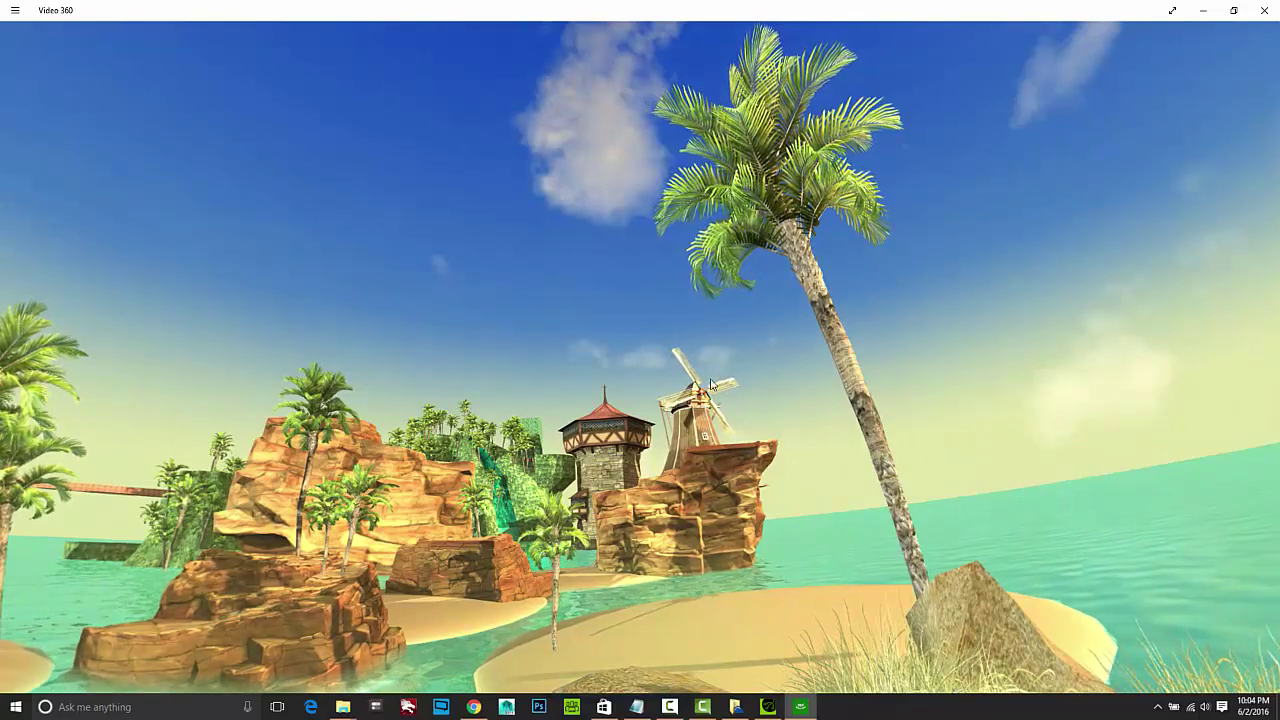
left_click_drag(851, 486, 243, 309)
left_click_drag(942, 204, 707, 351)
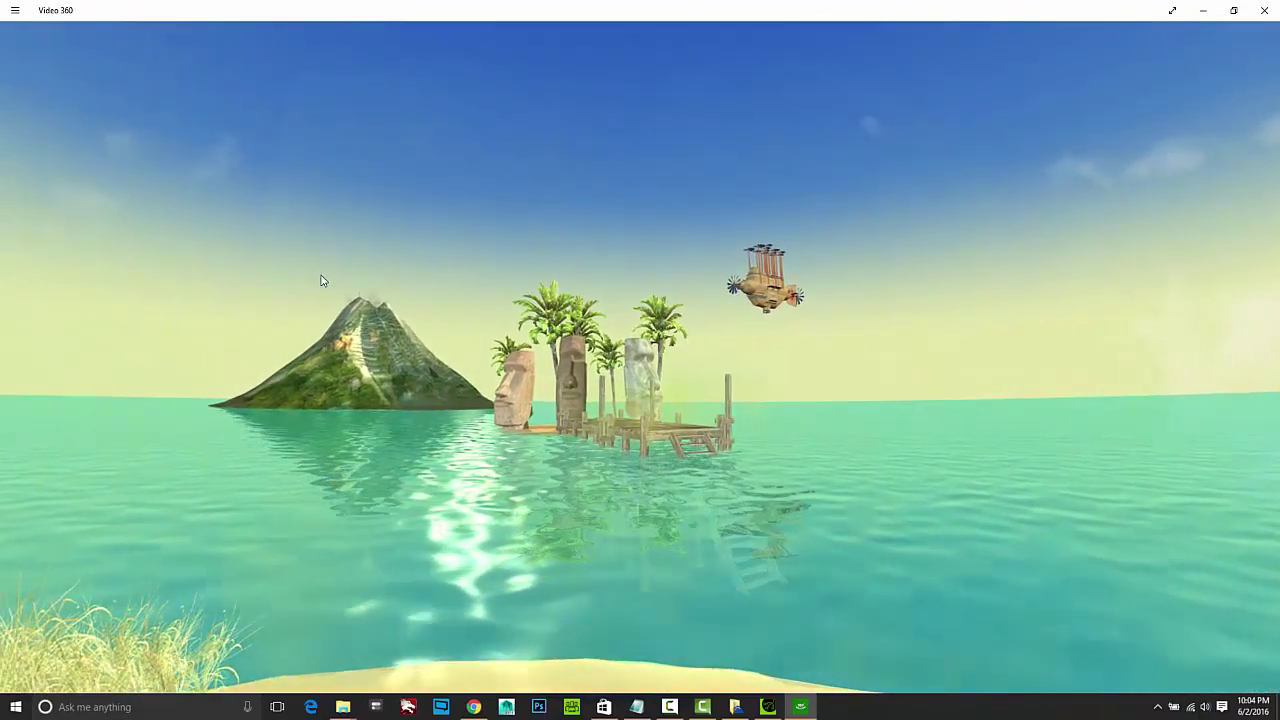
left_click_drag(775, 405, 290, 400)
left_click_drag(952, 403, 684, 348)
left_click_drag(874, 357, 561, 349)
Zoom out to 136% and pan to the tower, windmill, volcano and moai statues.
scroll(784, 322, "down", 2)
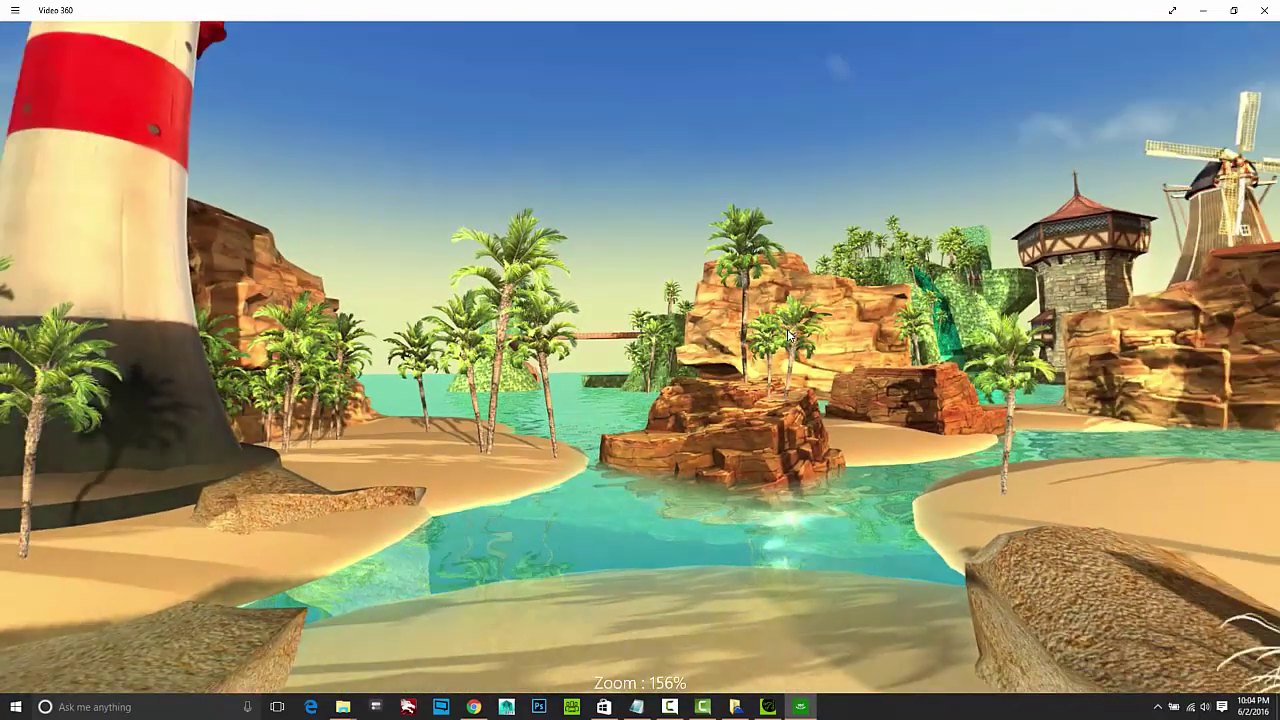
scroll(787, 335, "down", 2)
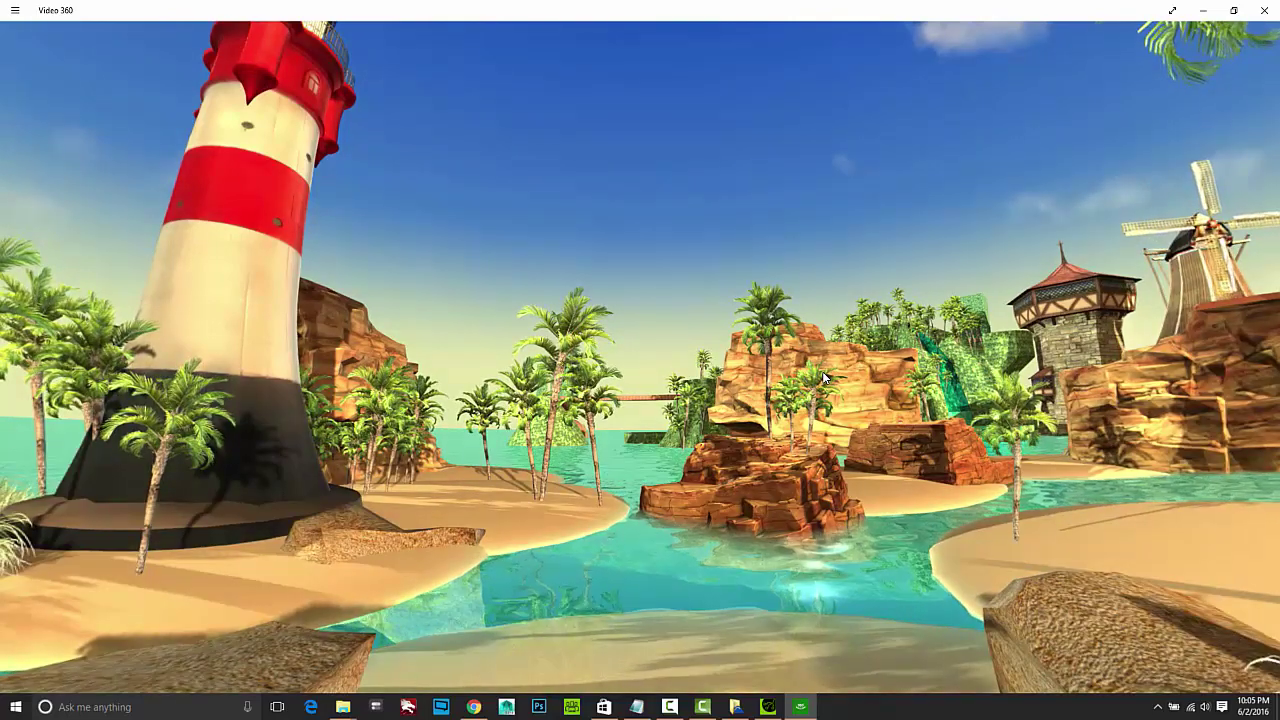
left_click_drag(945, 362, 1200, 367)
left_click_drag(549, 263, 518, 258)
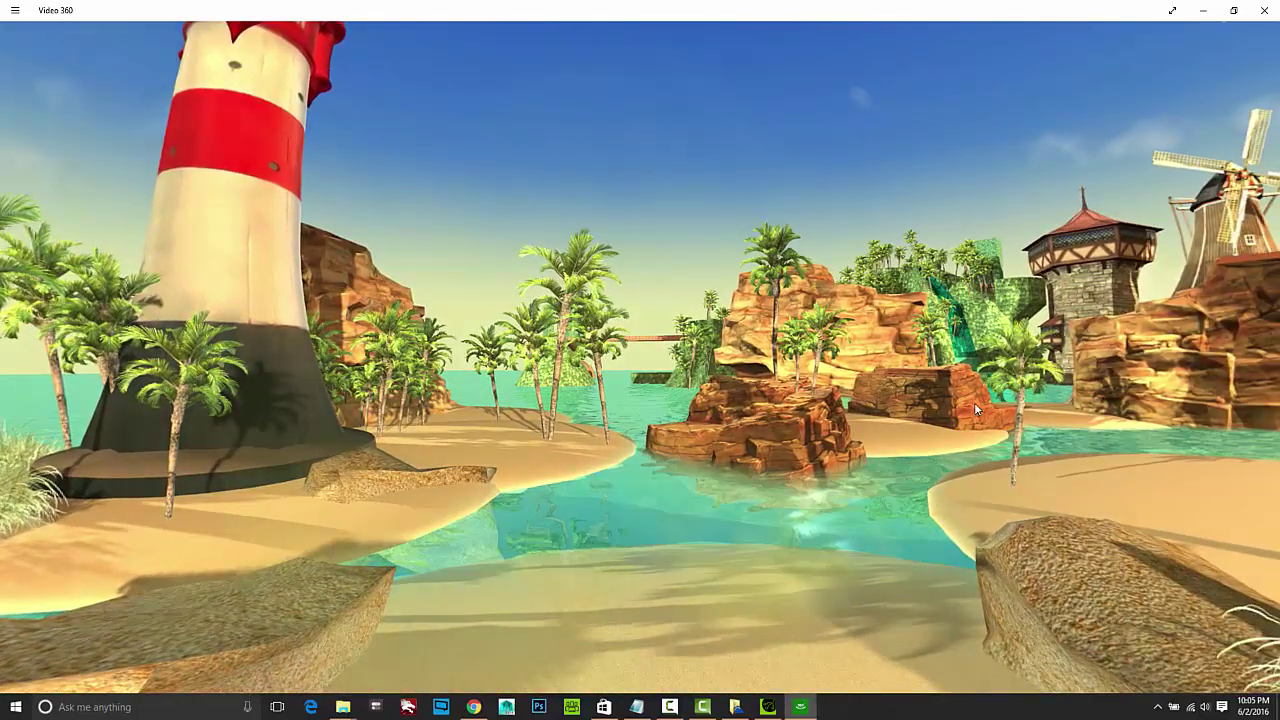
left_click_drag(974, 402, 653, 533)
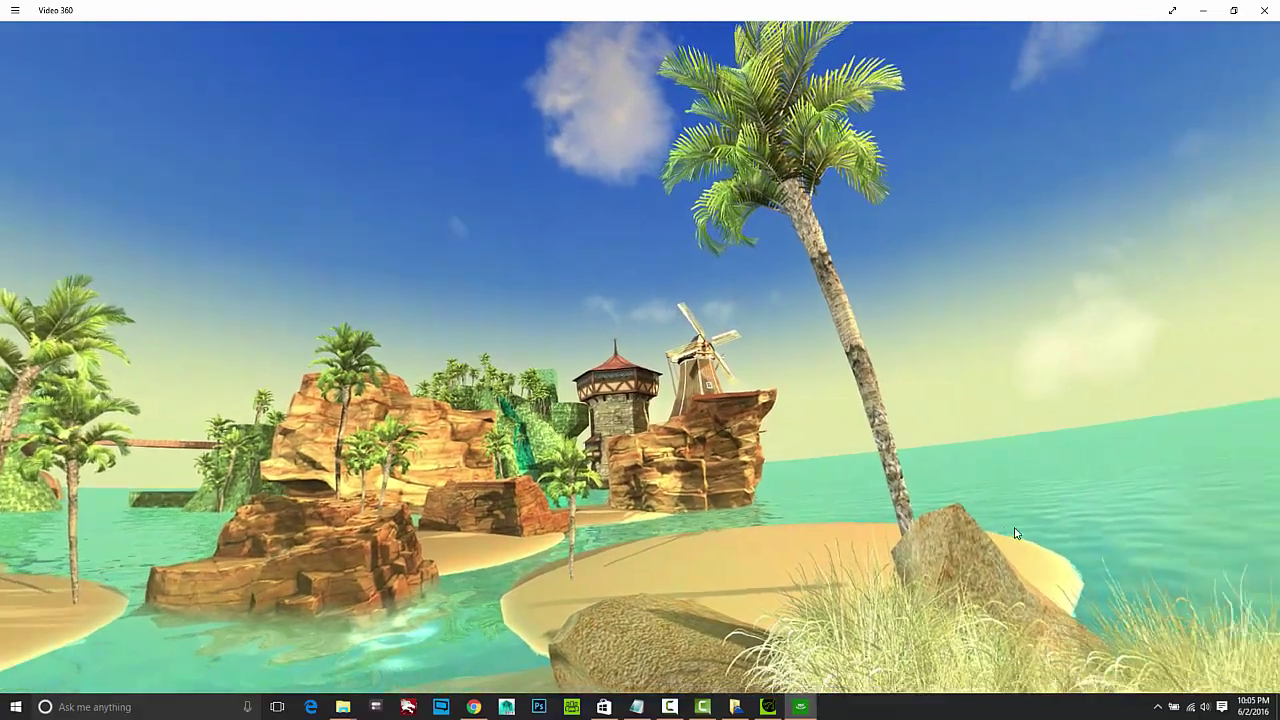
left_click_drag(900, 480, 583, 452)
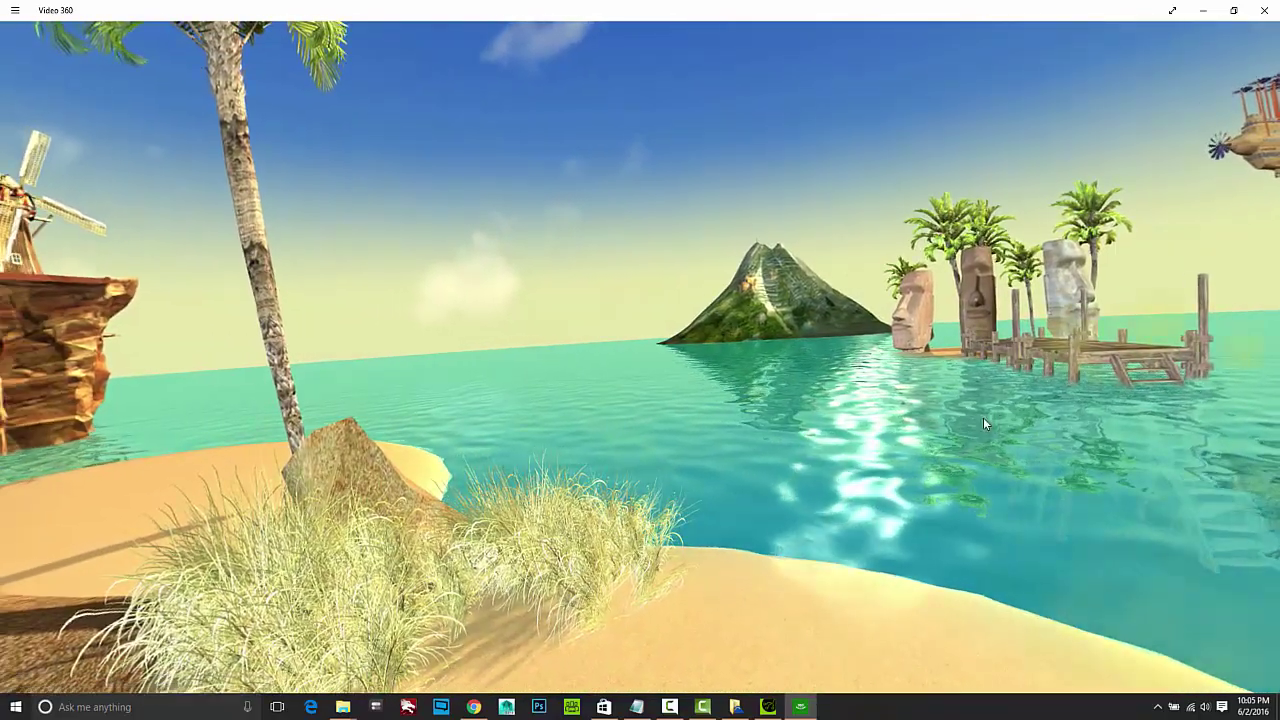